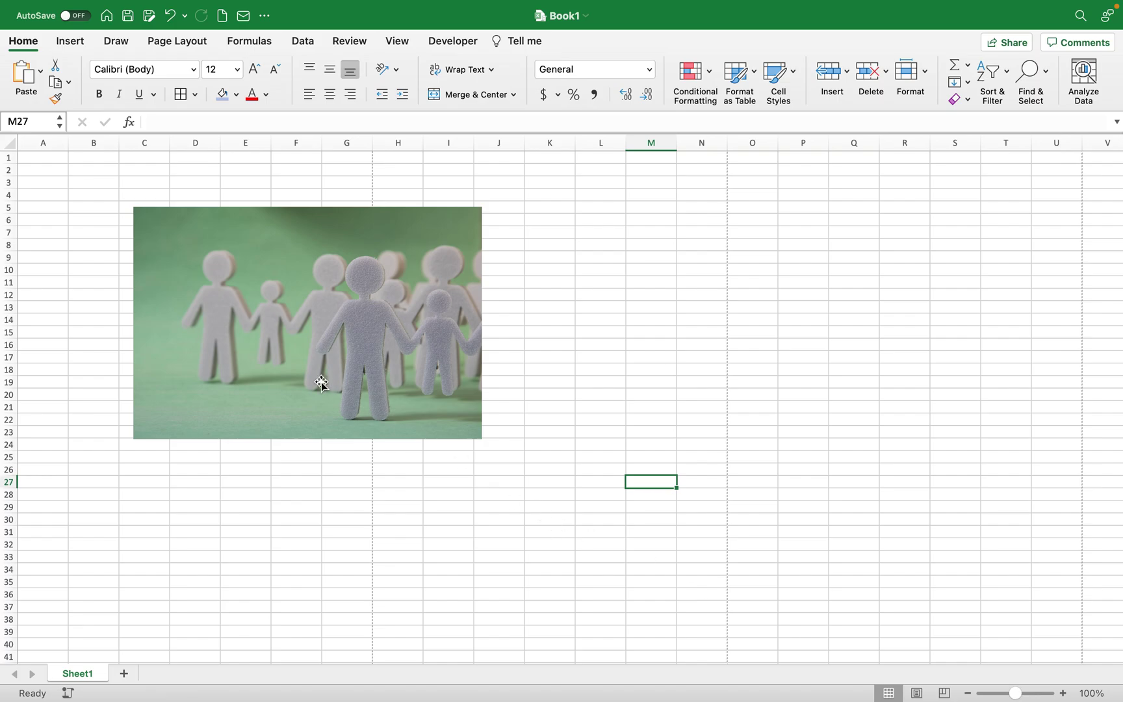
# Step: Record a new macro named deletepics in This Workbook with Option+Cmd+p as its shortcut
pyautogui.click(69, 694)
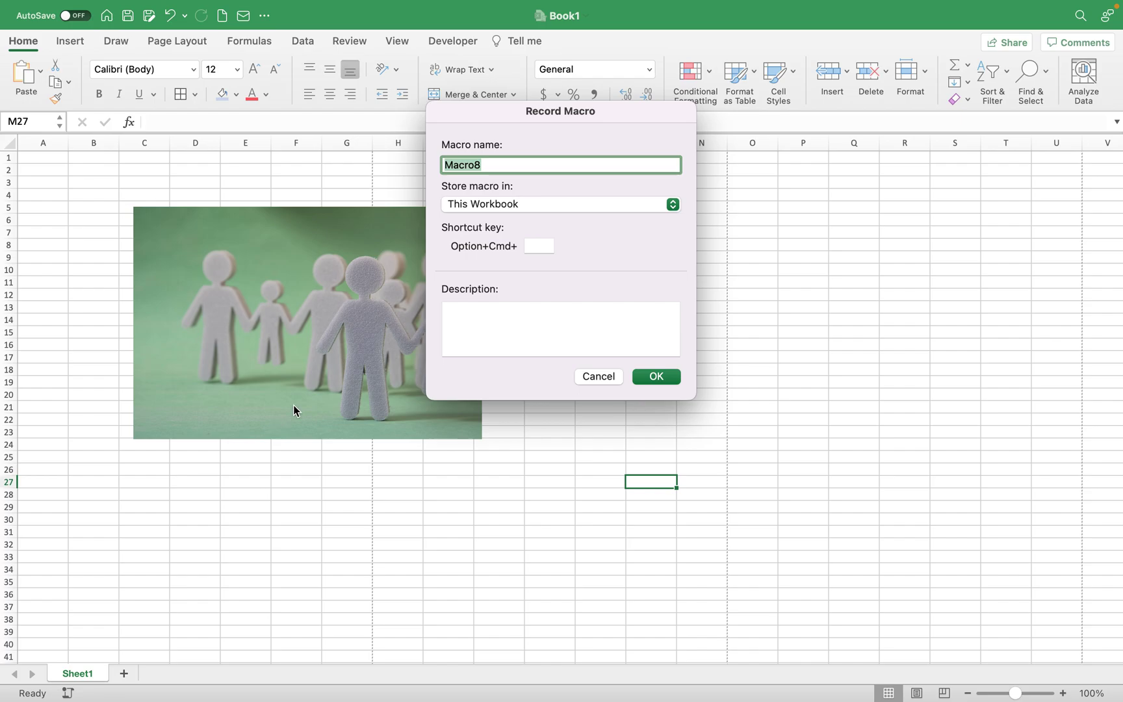
pyautogui.click(518, 169)
pyautogui.press('BackSpace')
pyautogui.press('BackSpace')
pyautogui.press('BackSpace')
pyautogui.press('BackSpace')
pyautogui.press('BackSpace')
pyautogui.press('BackSpace')
pyautogui.write('se')
pyautogui.press('BackSpace')
pyautogui.press('BackSpace')
pyautogui.write('delt')
pyautogui.press('BackSpace')
pyautogui.write('etepics')
pyautogui.click(537, 248)
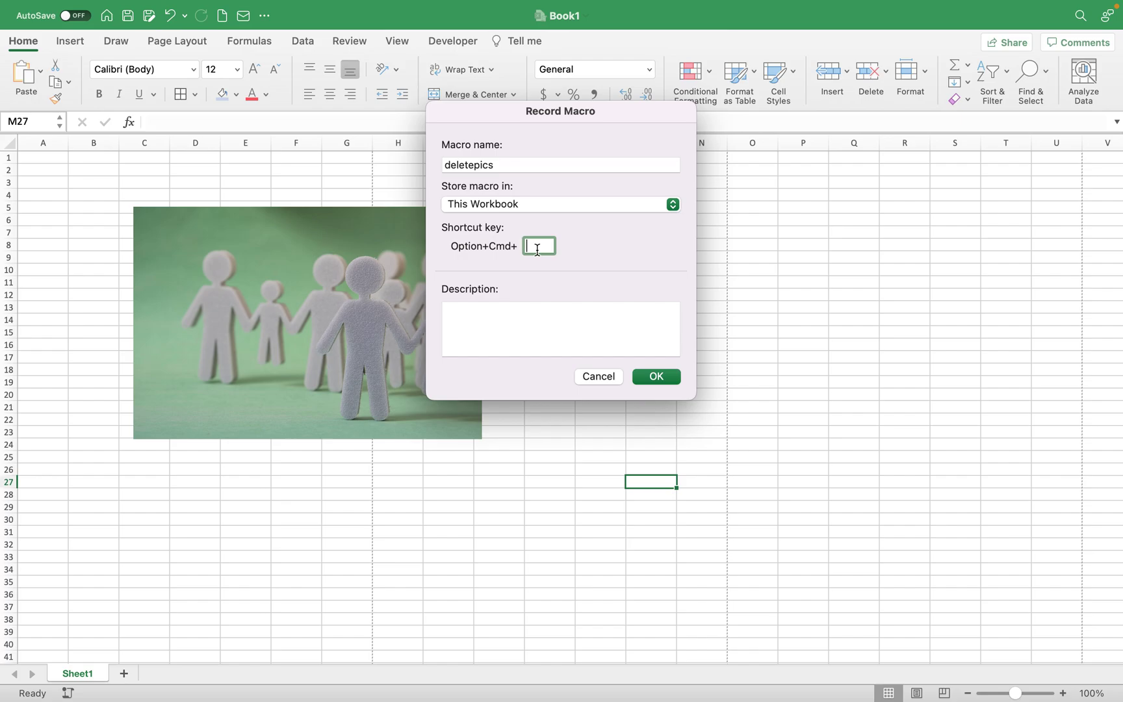
pyautogui.write('p')
pyautogui.click(529, 317)
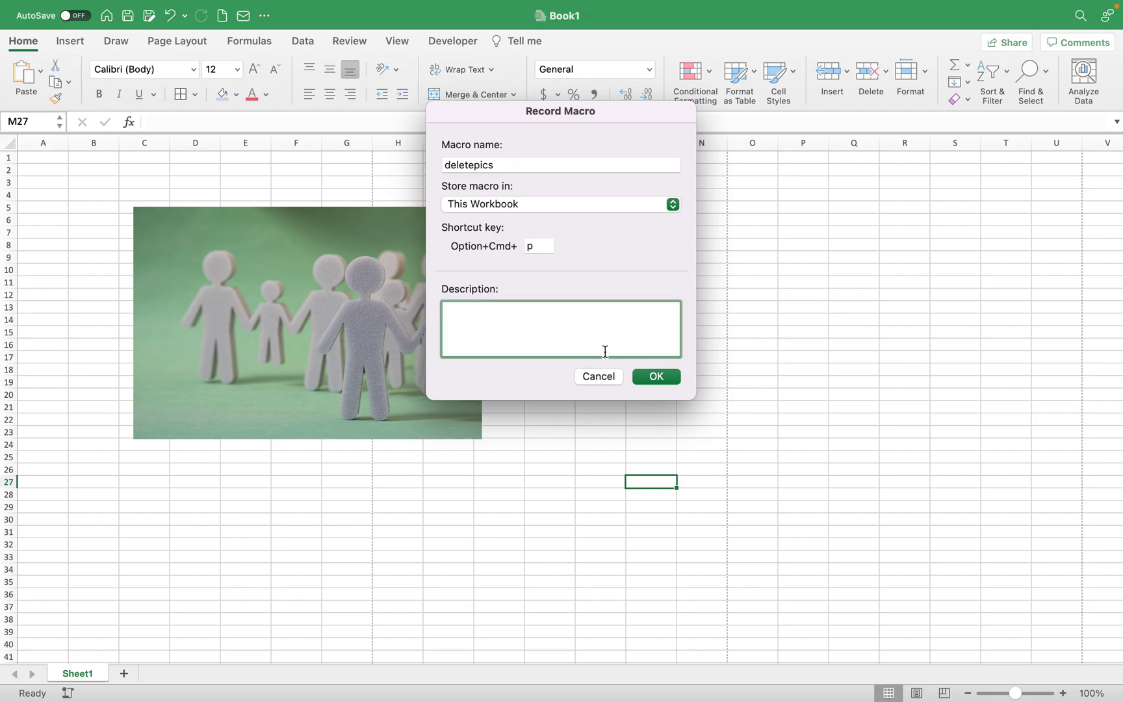
pyautogui.click(655, 377)
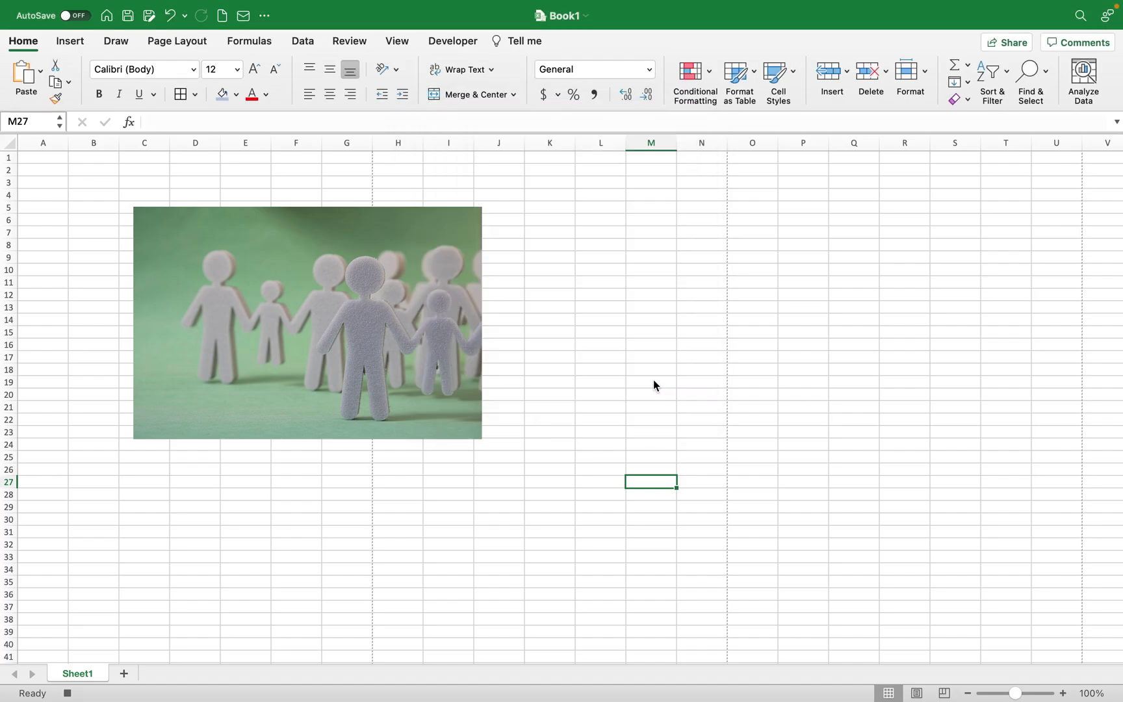
# Step: Select all objects with Go To Special and delete the paper-figures photo
pyautogui.click(1050, 71)
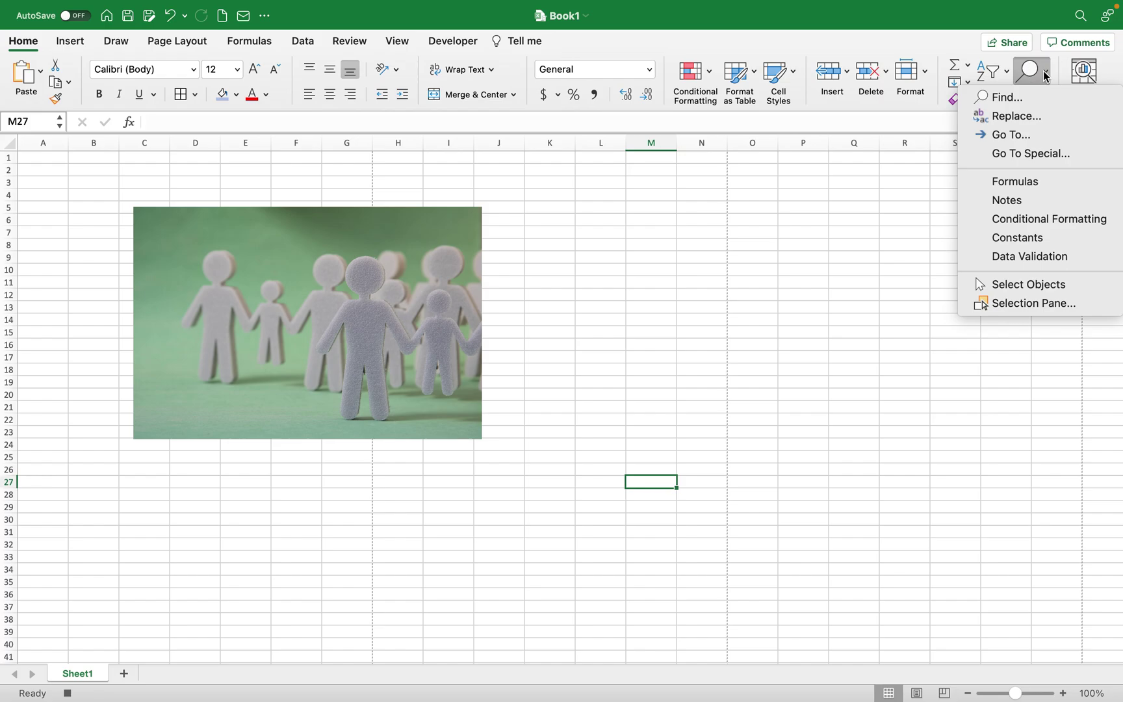
pyautogui.click(1020, 155)
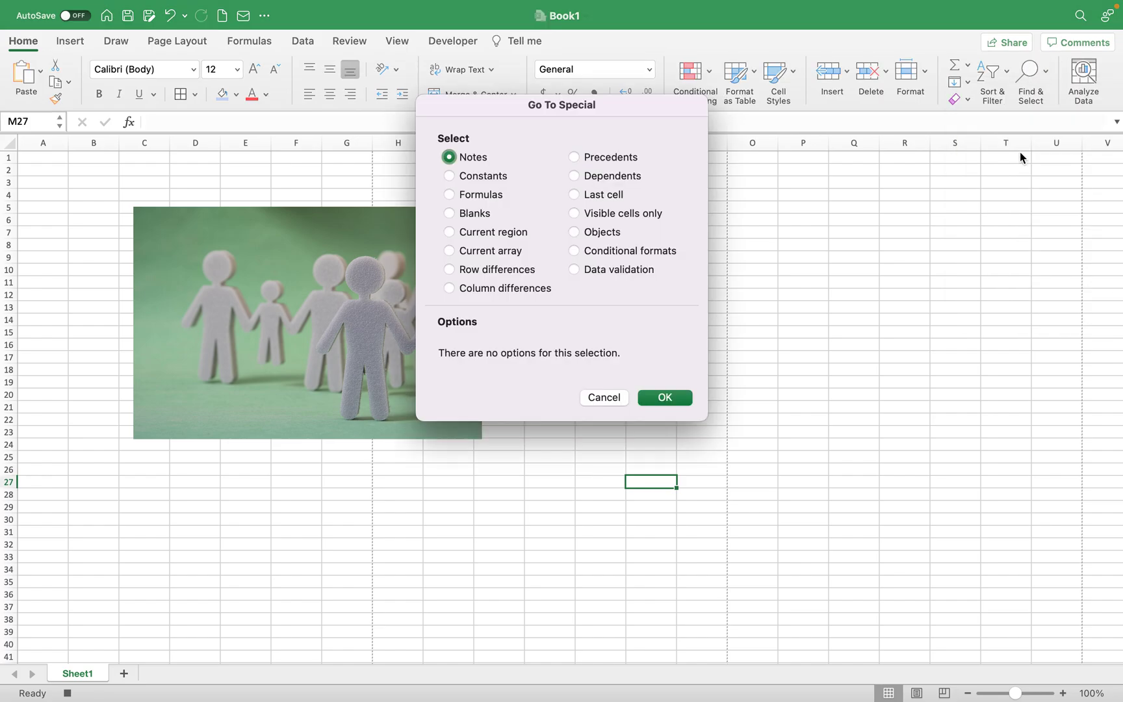
pyautogui.click(576, 234)
pyautogui.click(652, 398)
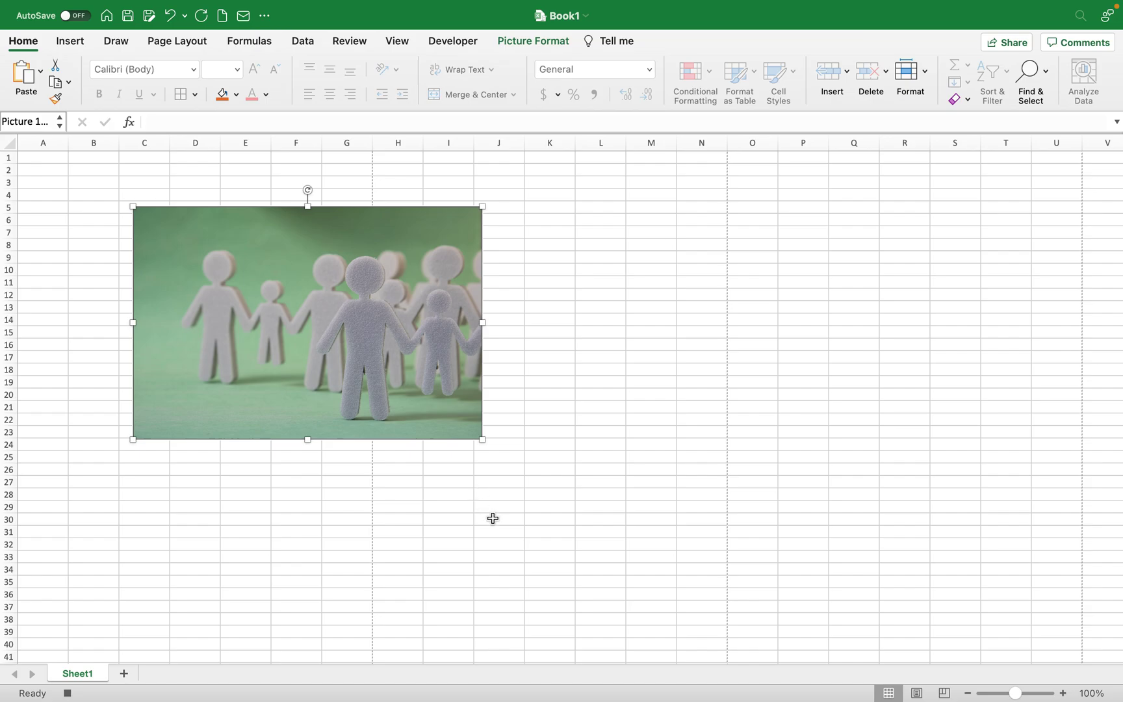
pyautogui.press('Delete')
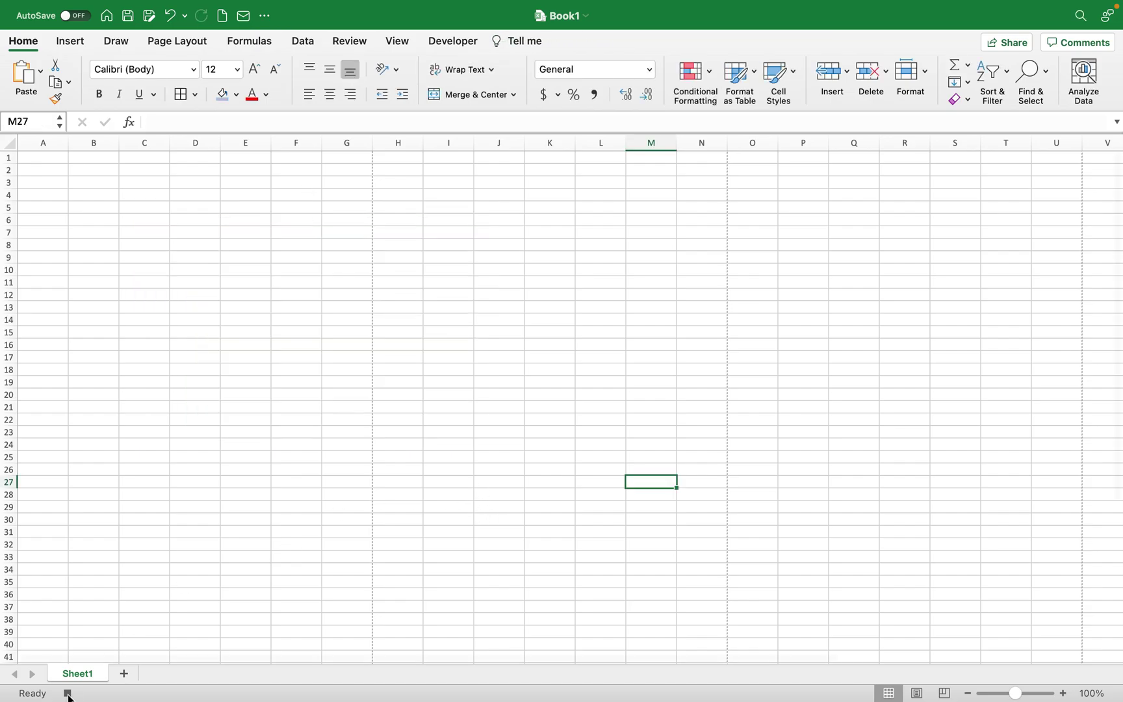
pyautogui.moveTo(68, 697)
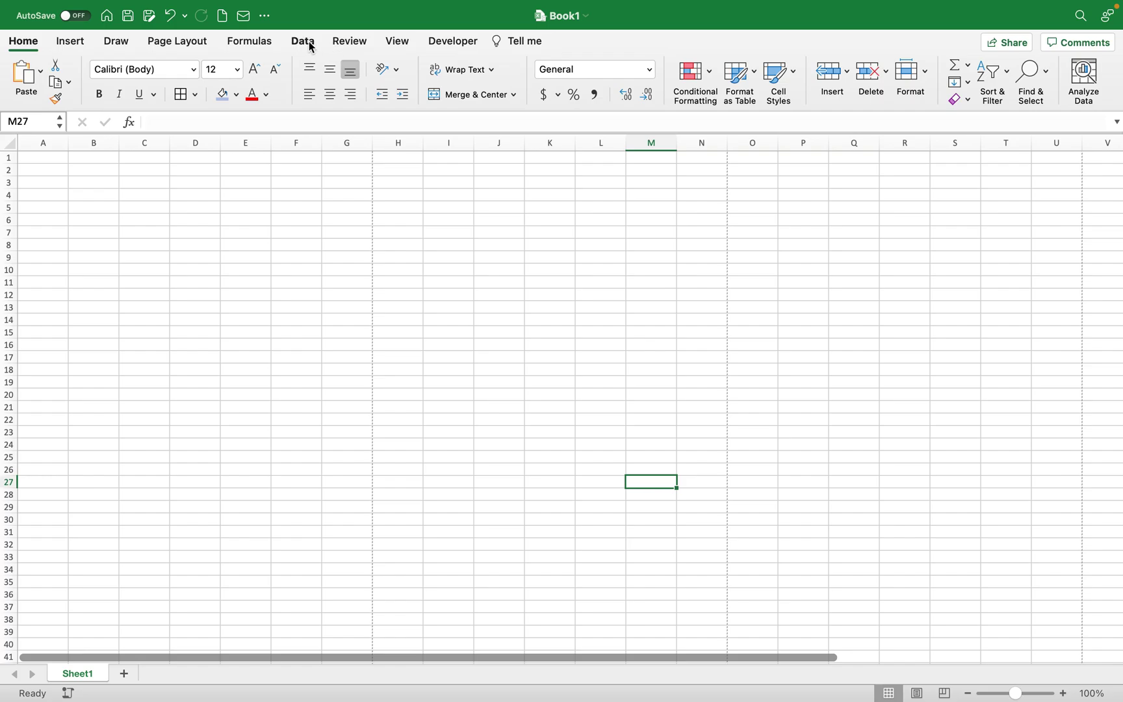
pyautogui.click(399, 41)
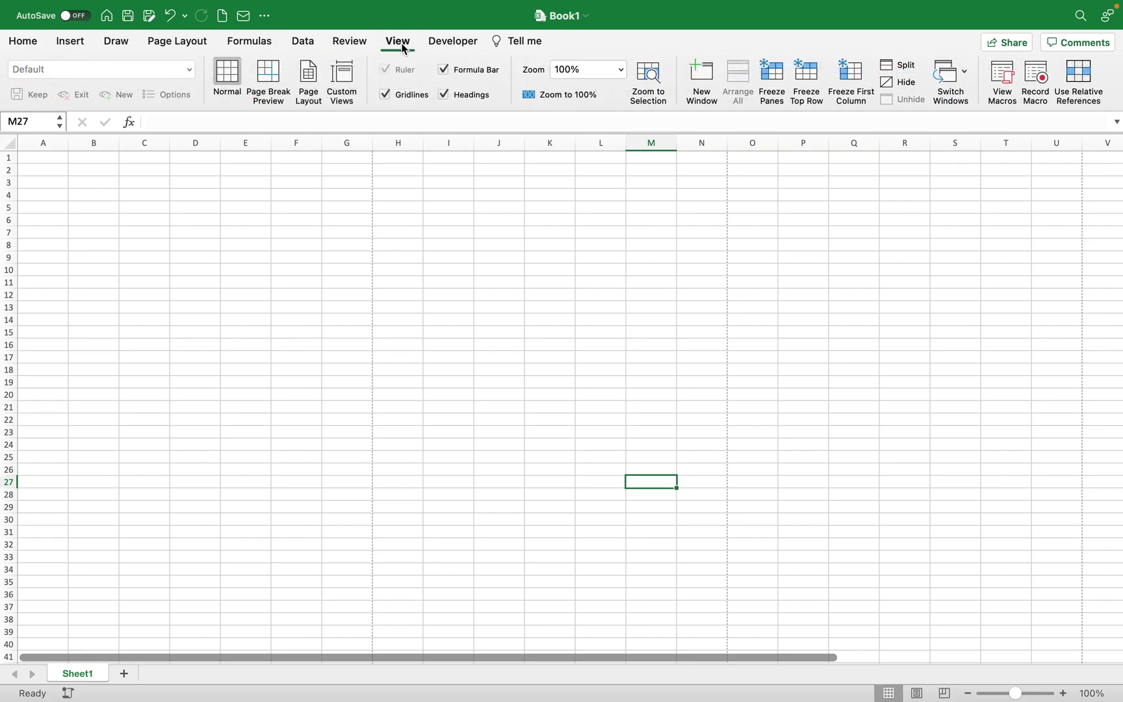
pyautogui.click(1010, 89)
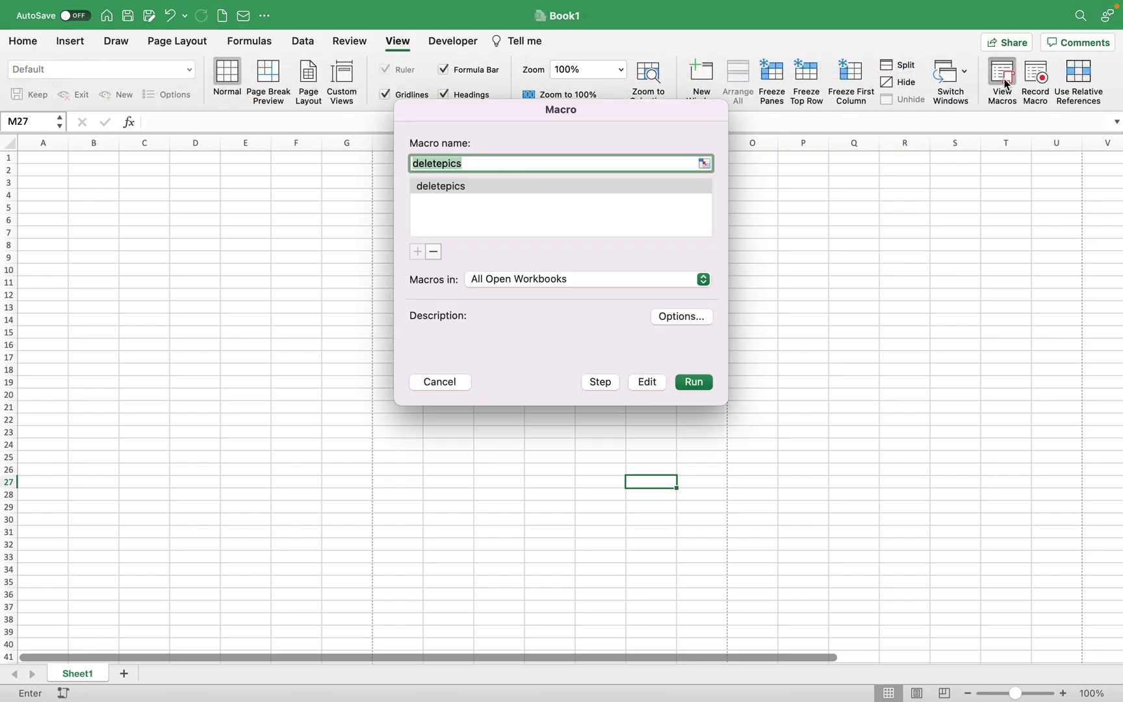
pyautogui.click(457, 187)
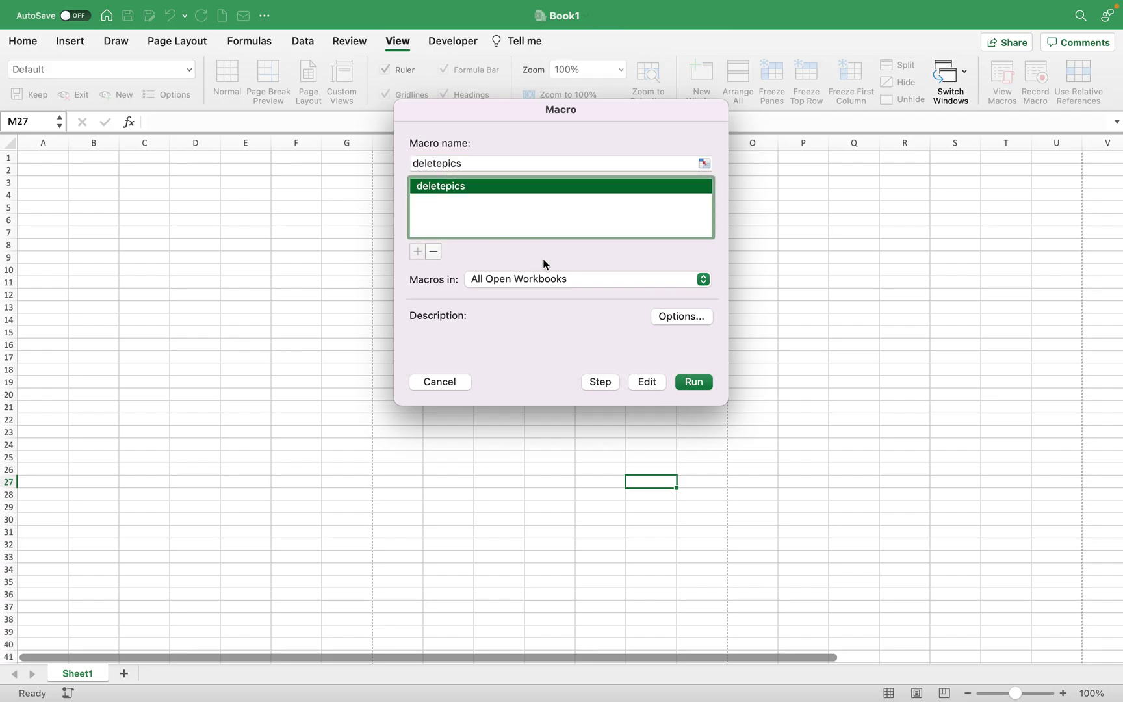
pyautogui.click(647, 382)
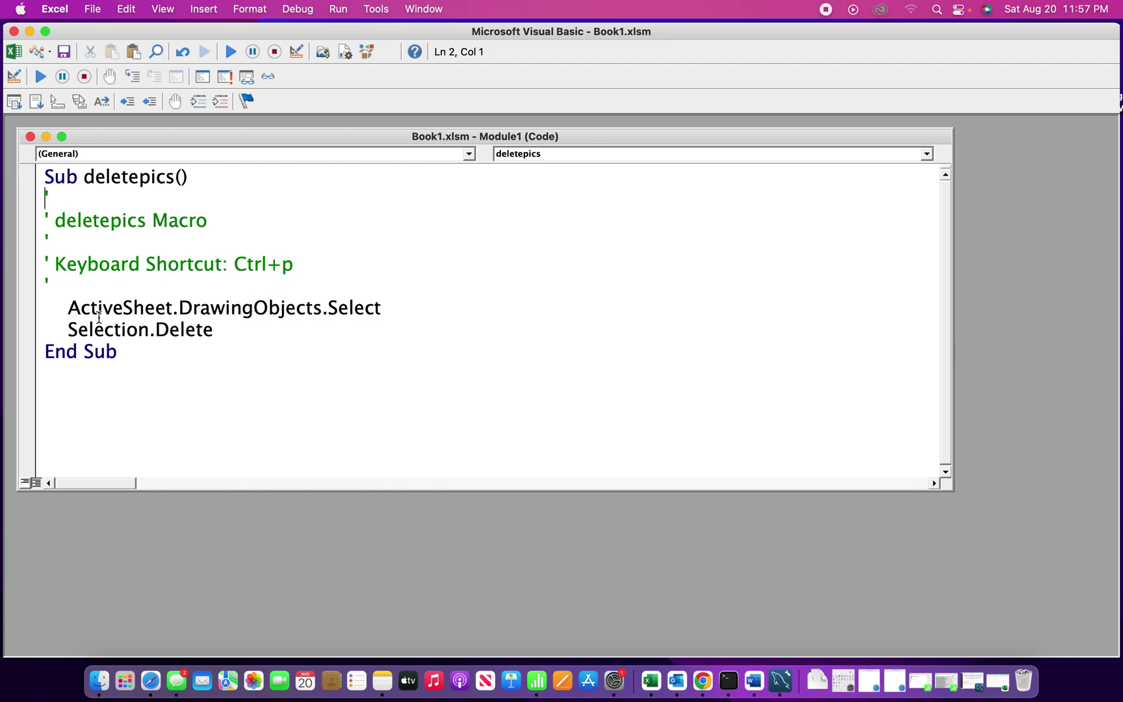
pyautogui.moveTo(69, 308); pyautogui.dragTo(220, 325)
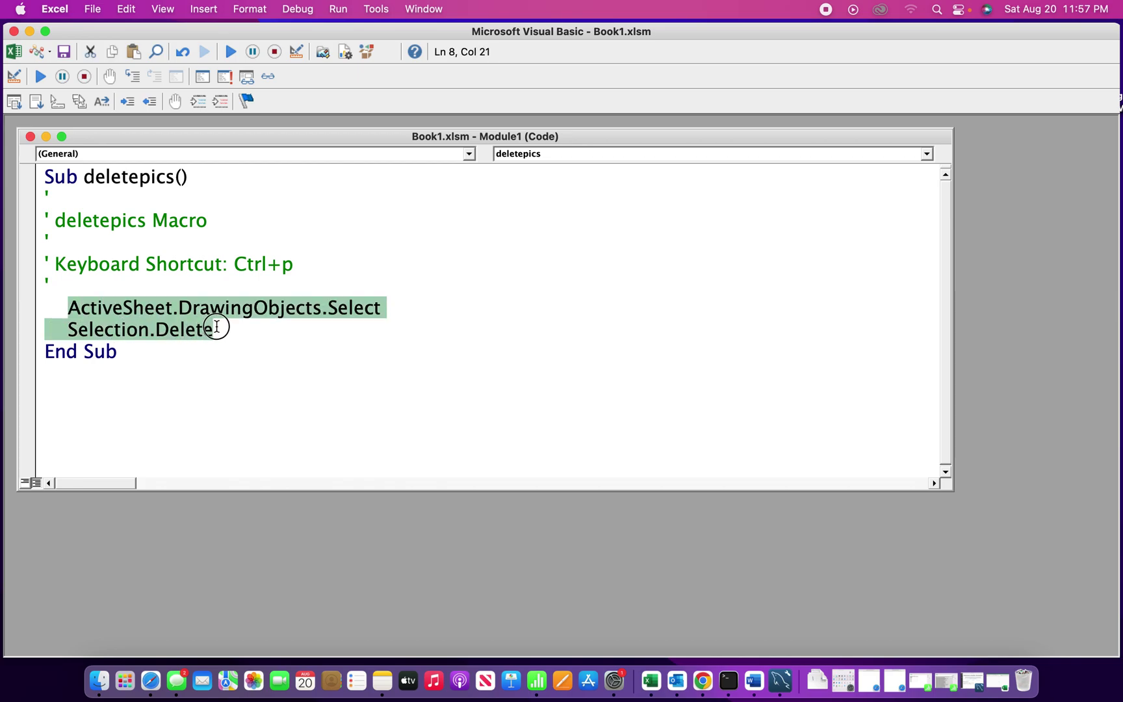
pyautogui.click(219, 328)
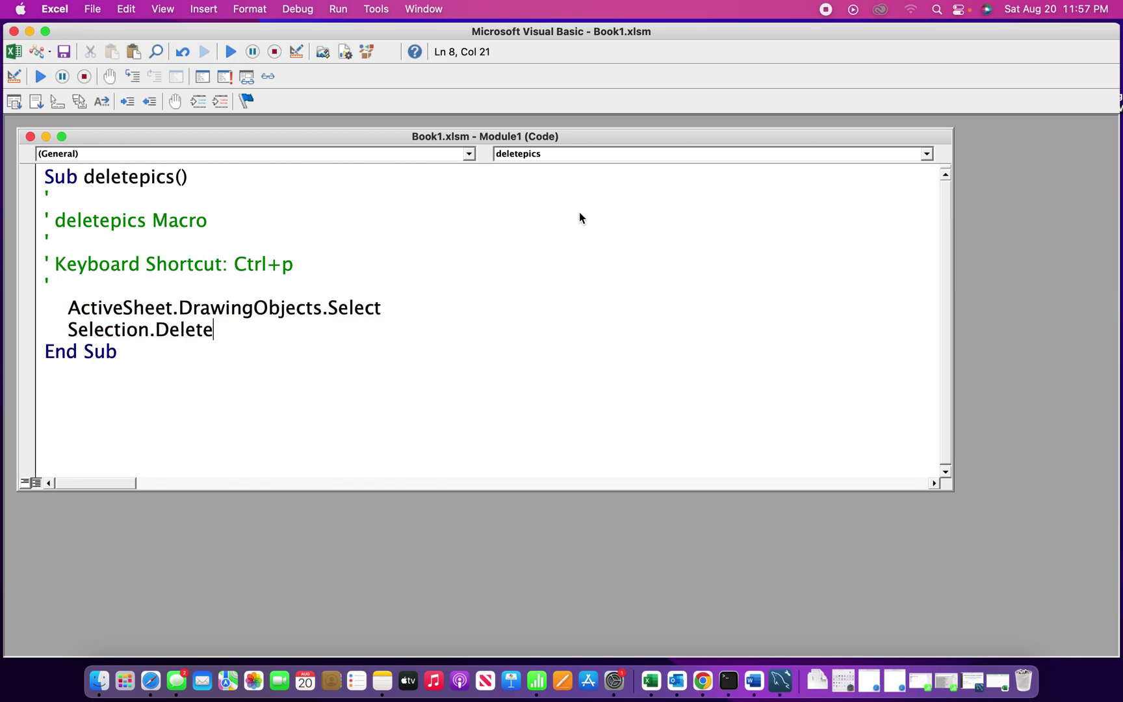
pyautogui.click(29, 136)
# Step: Insert the STScI space png from Downloads, then run deletepics to remove it
pyautogui.click(14, 31)
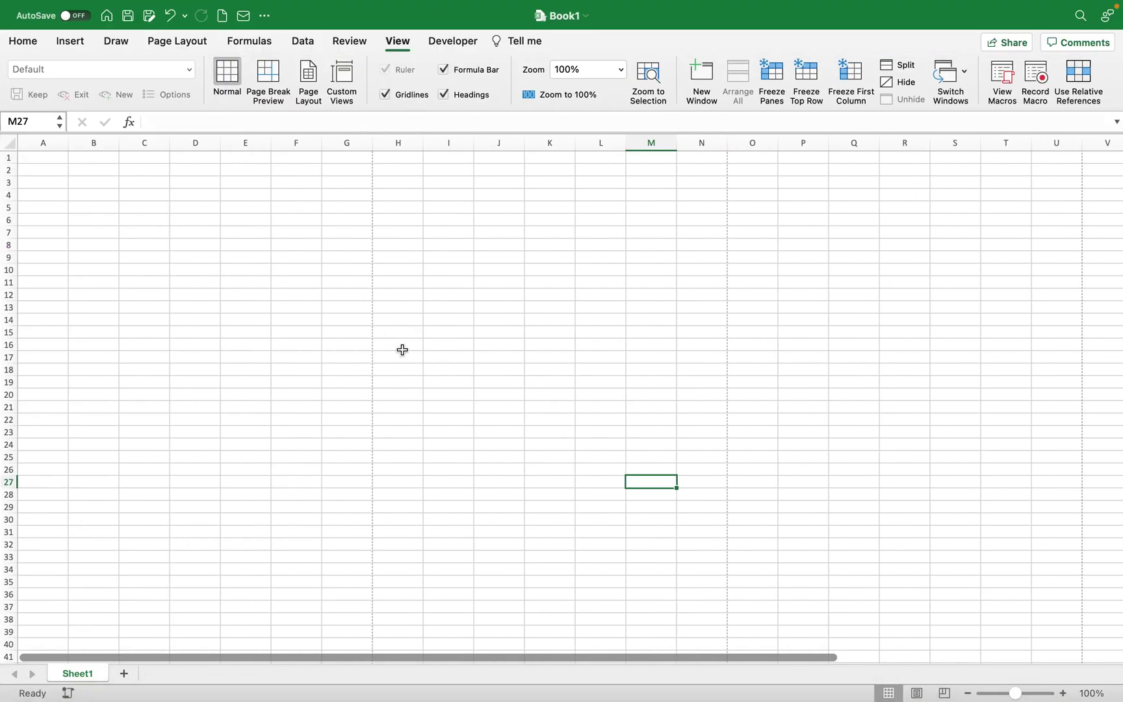
pyautogui.click(450, 329)
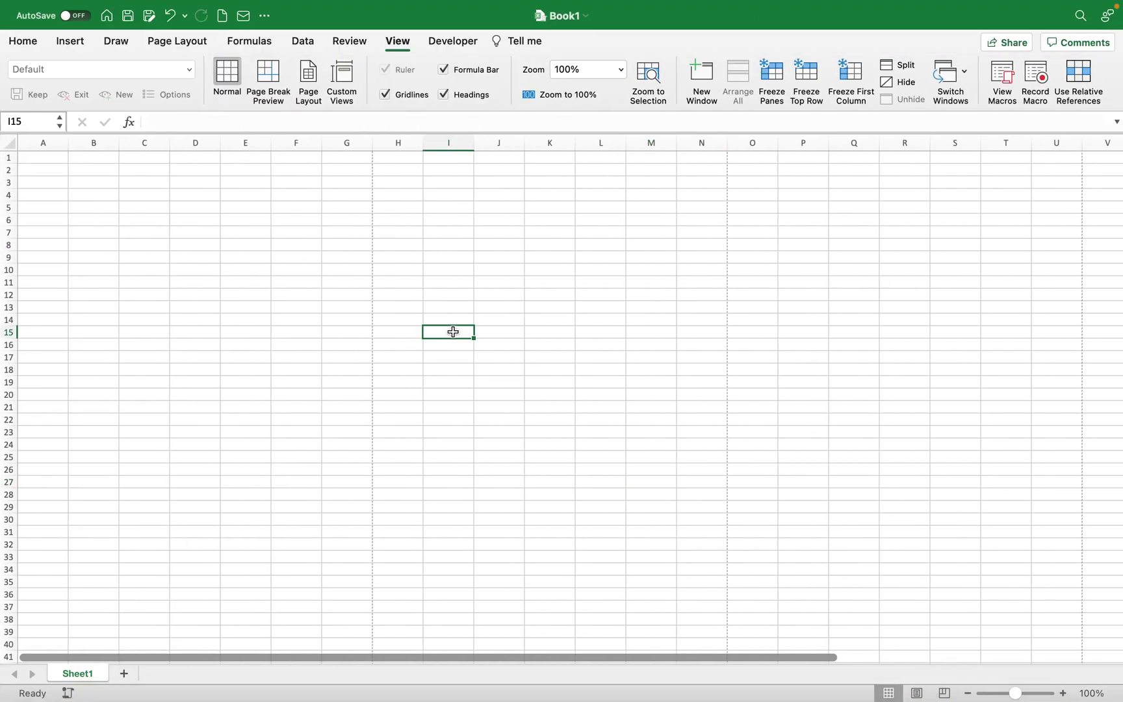
pyautogui.click(70, 41)
pyautogui.click(241, 90)
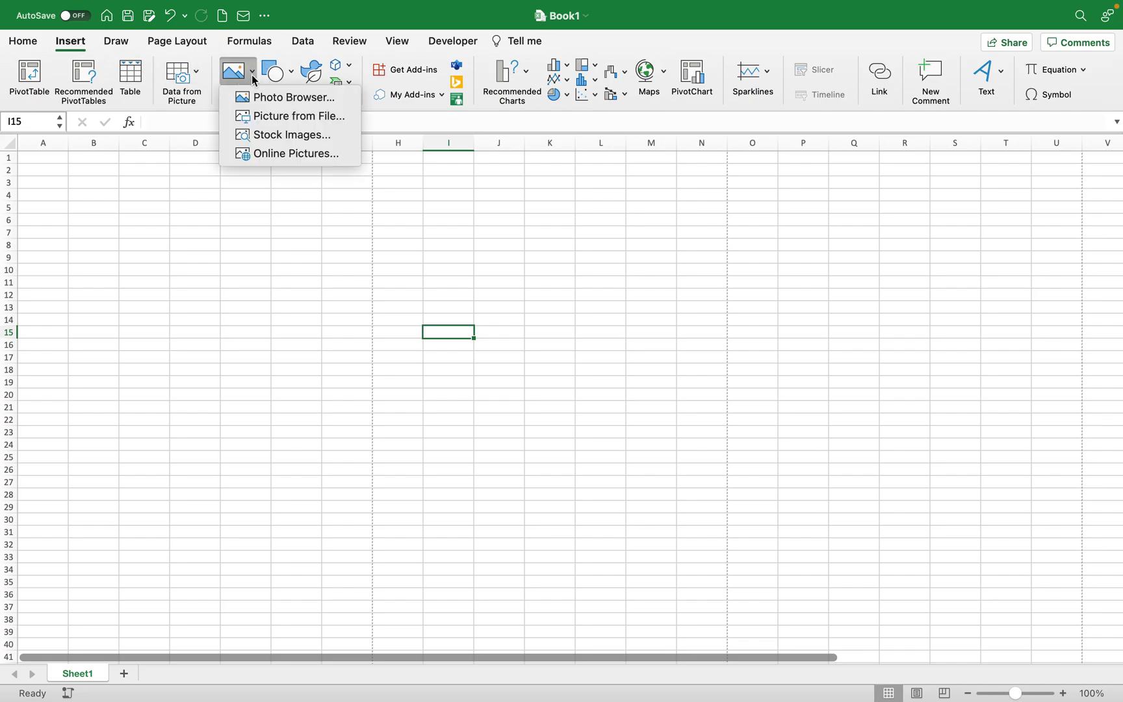
pyautogui.click(296, 116)
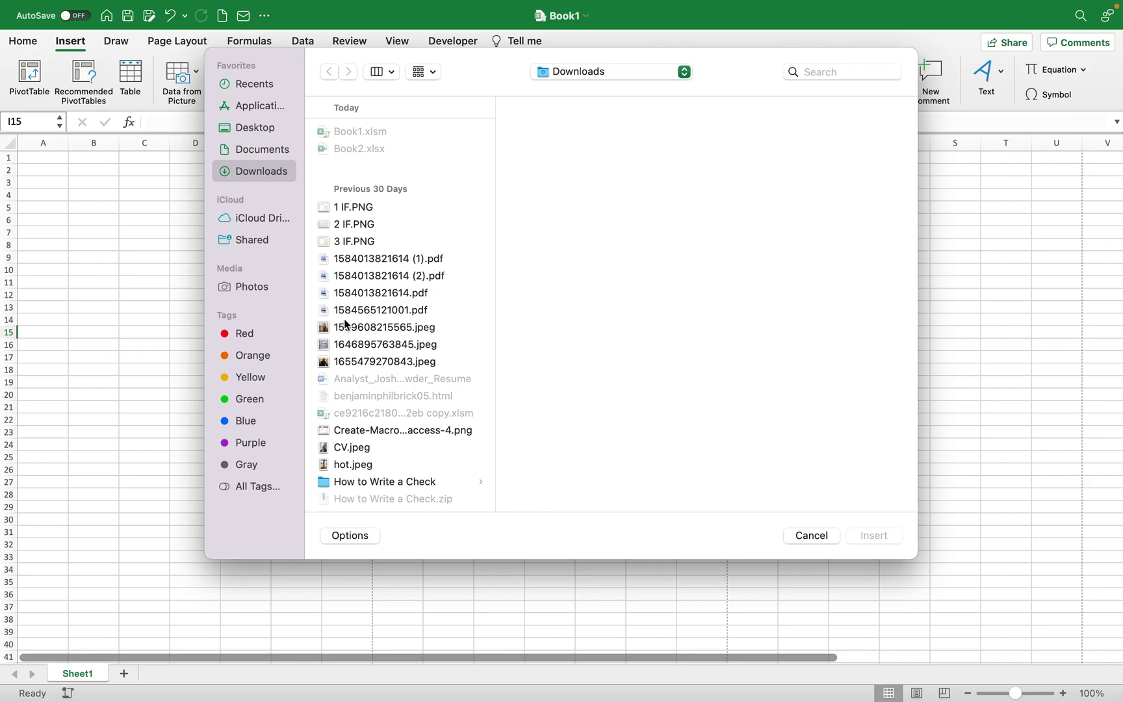
pyautogui.click(368, 481)
pyautogui.hotkey('alt', 'Down')
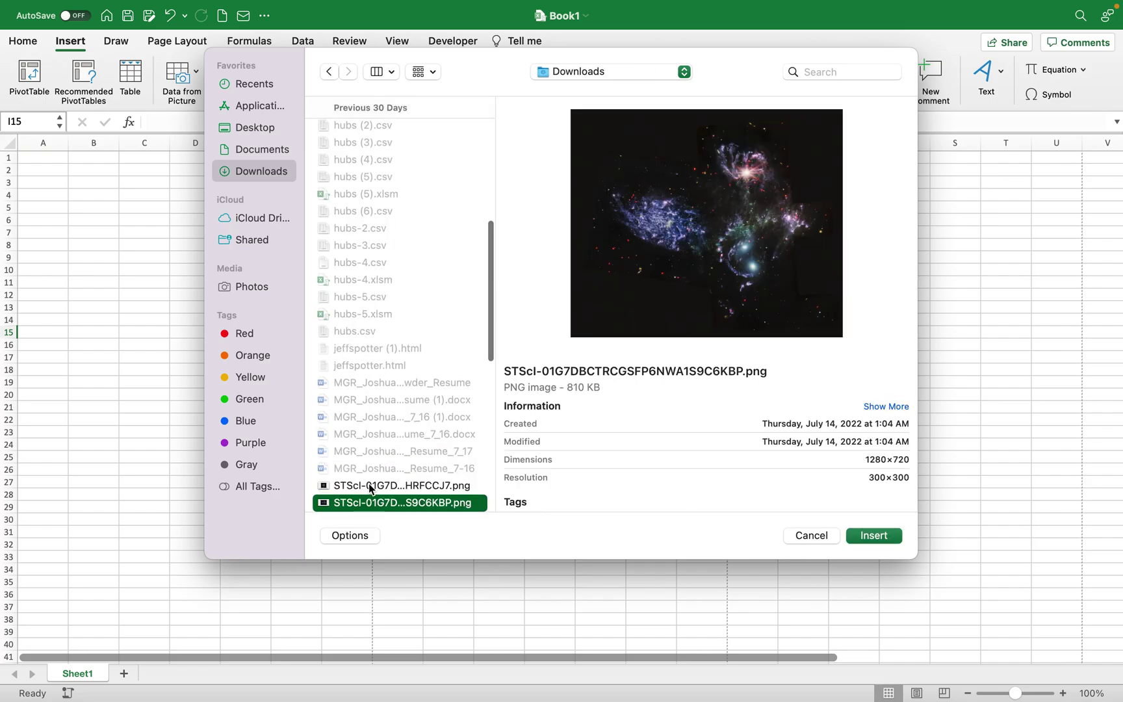
pyautogui.click(875, 538)
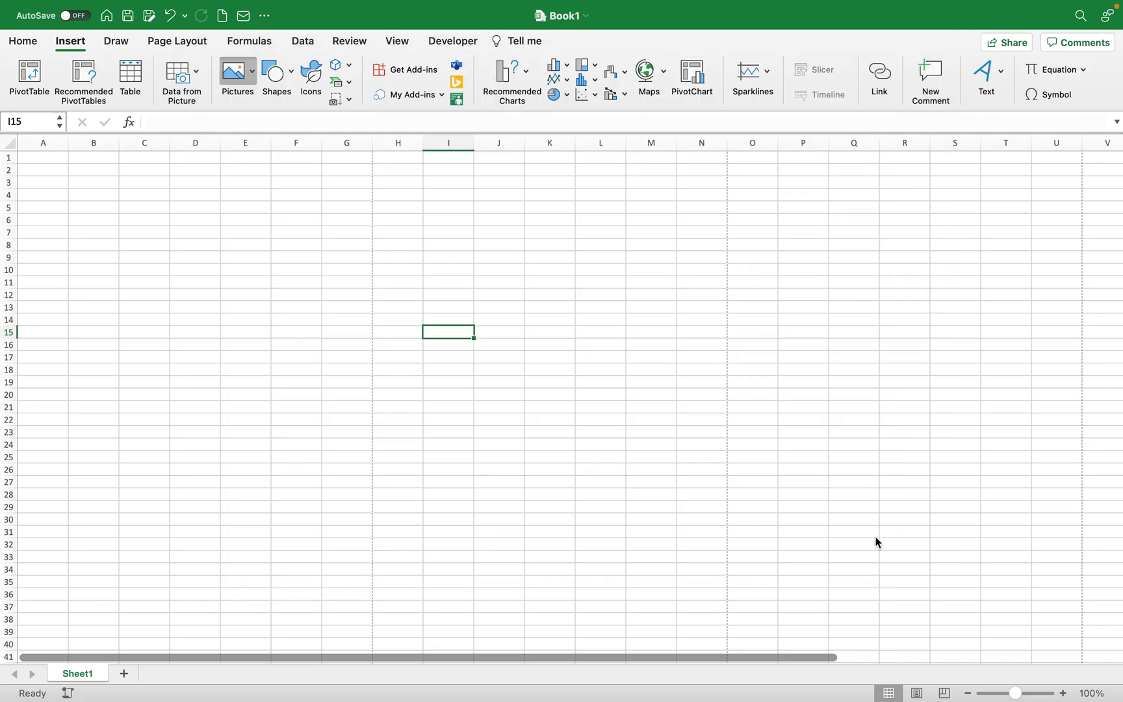
pyautogui.click(584, 271)
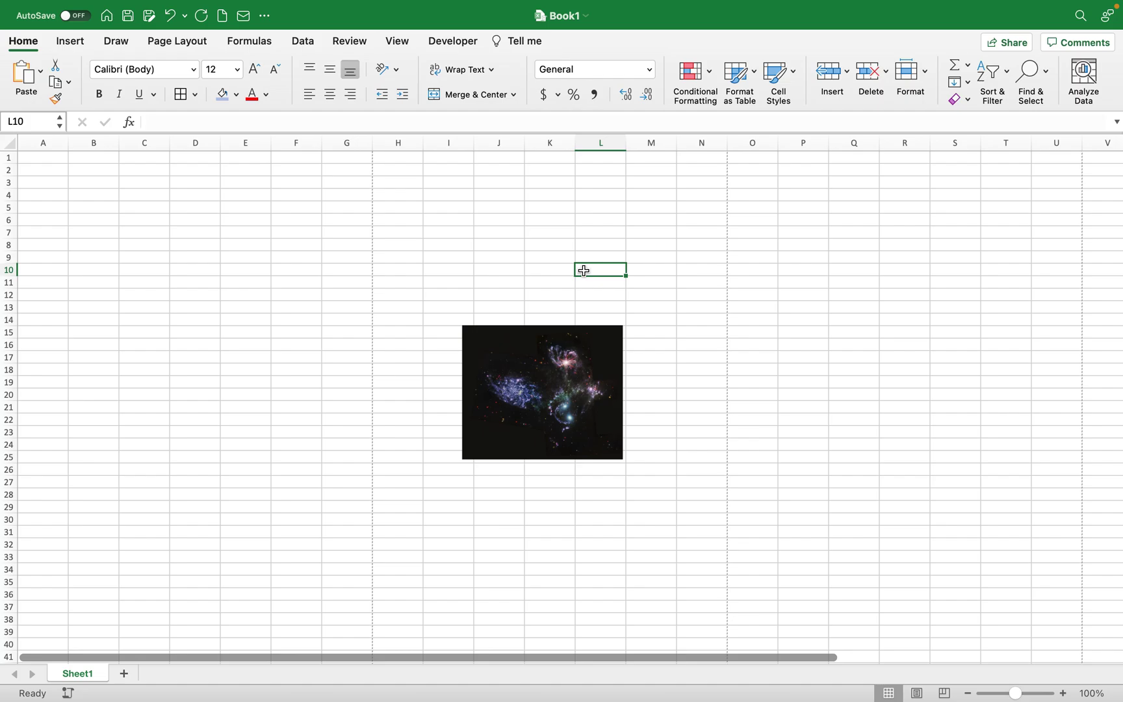
pyautogui.press('super+z')
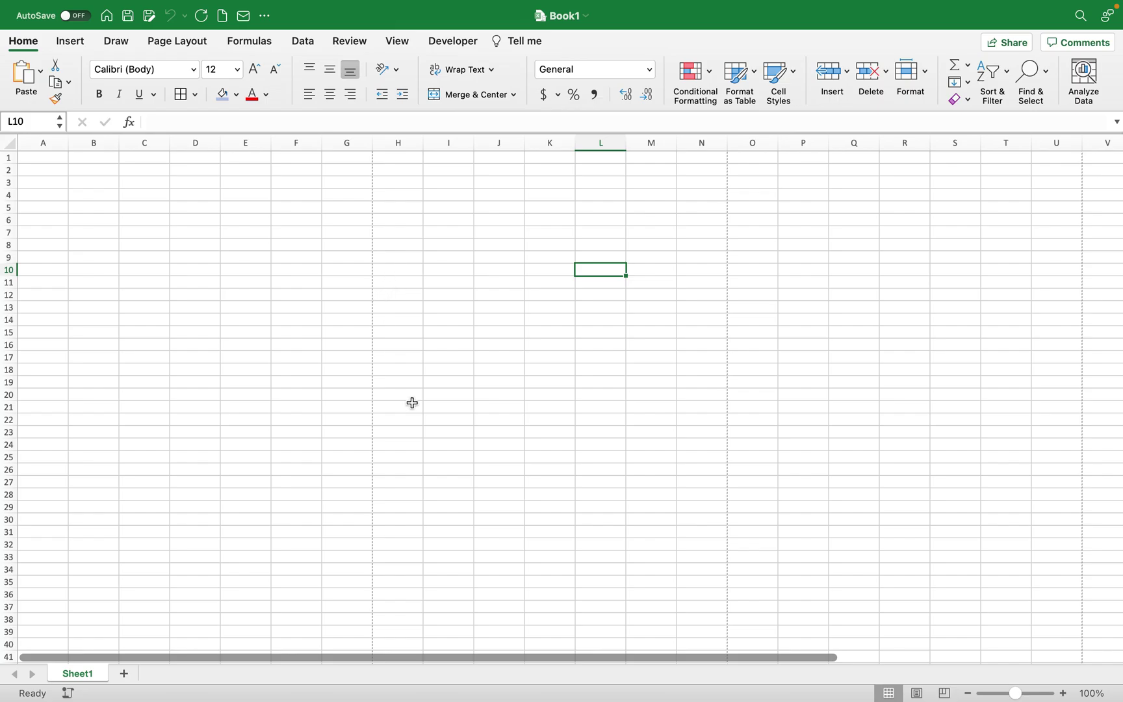
# Step: In Book3, select the handwritten-note, e-mail screenshot and blueberry pictures for clearing with deletepics
pyautogui.moveTo(469, 697)
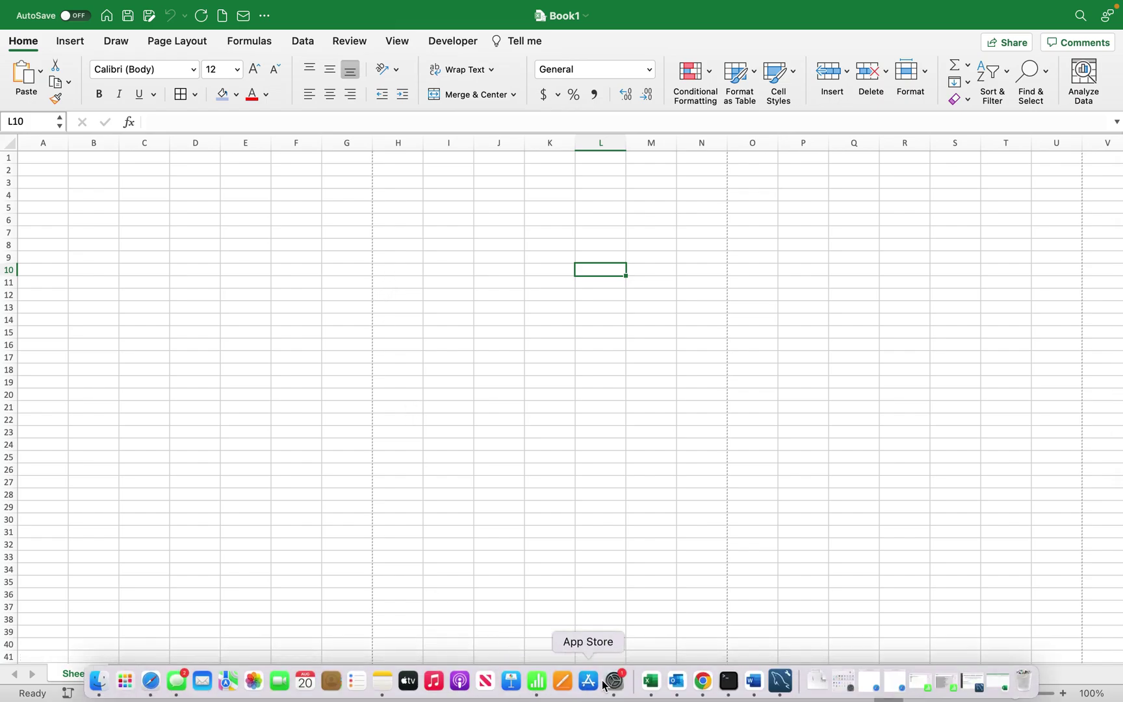
pyautogui.click(650, 681)
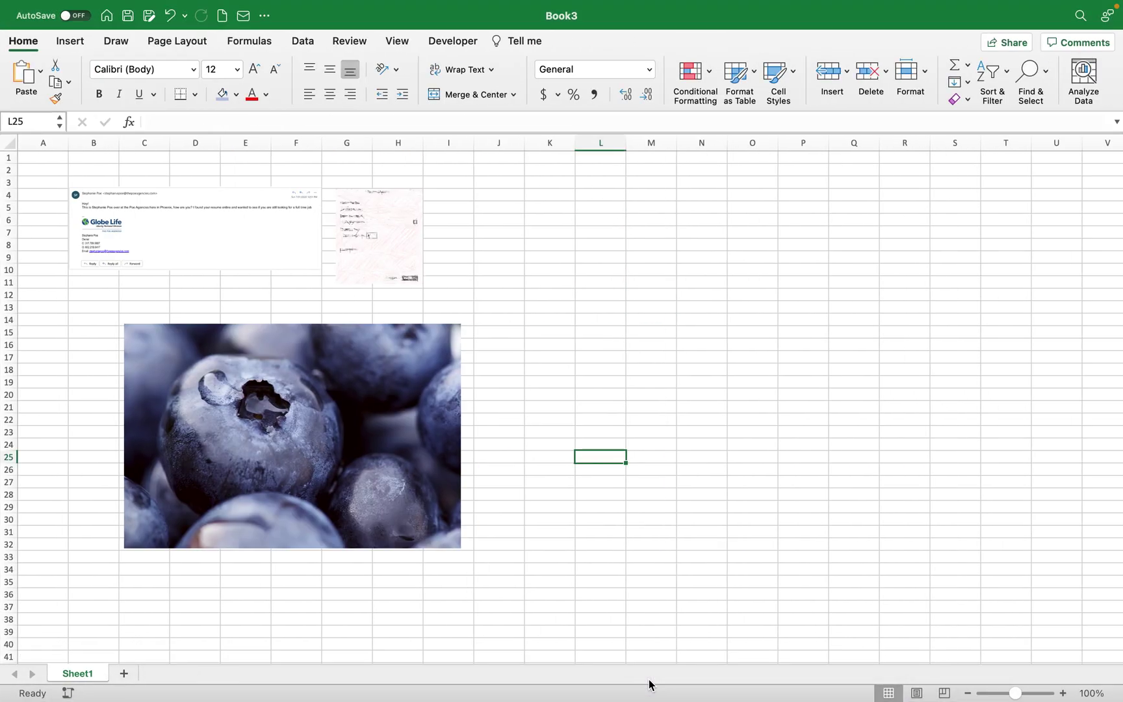
pyautogui.click(553, 318)
pyautogui.click(359, 237)
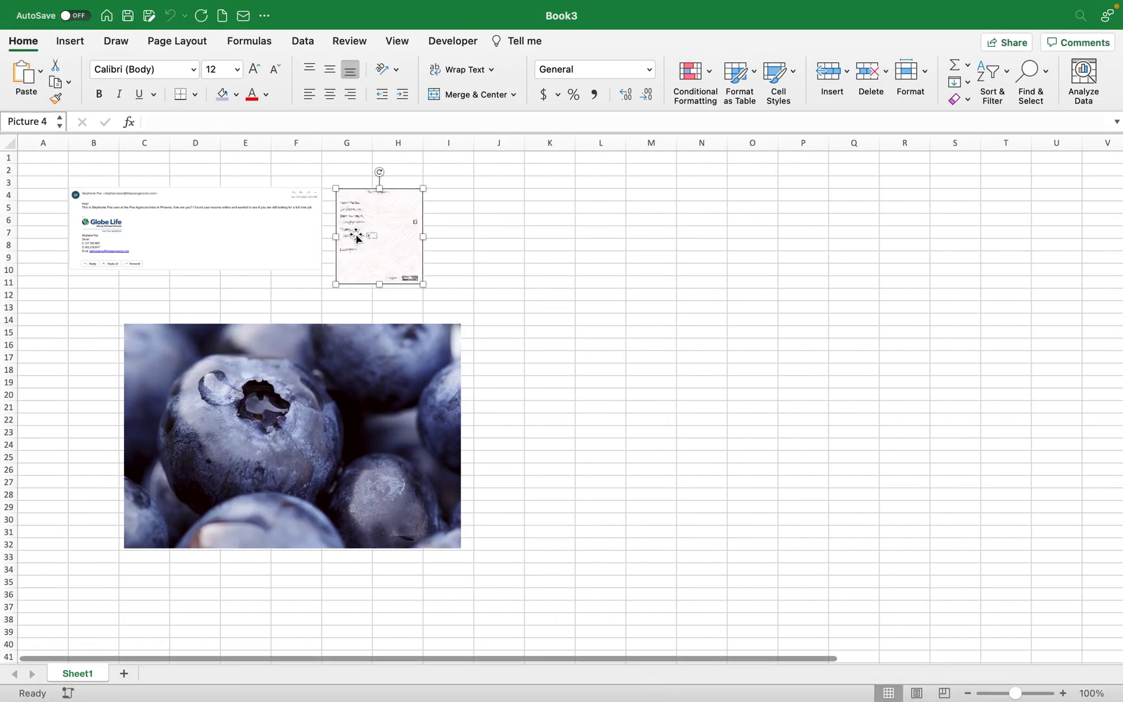
pyautogui.click(246, 220)
pyautogui.click(303, 358)
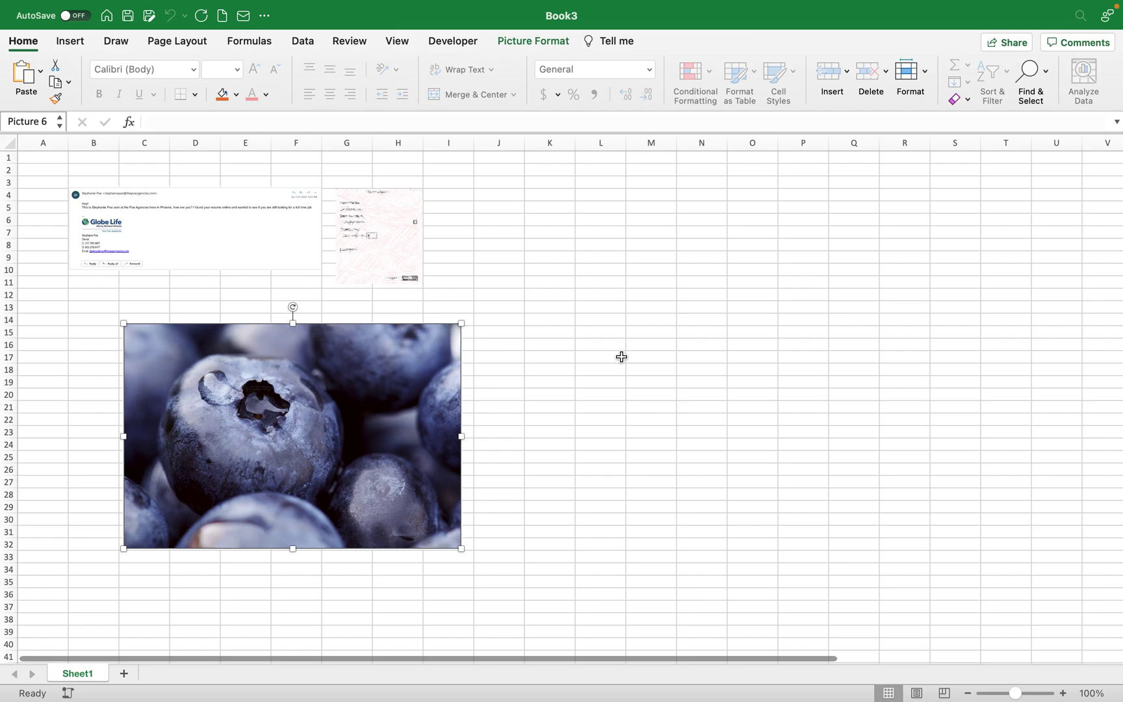
pyautogui.click(621, 357)
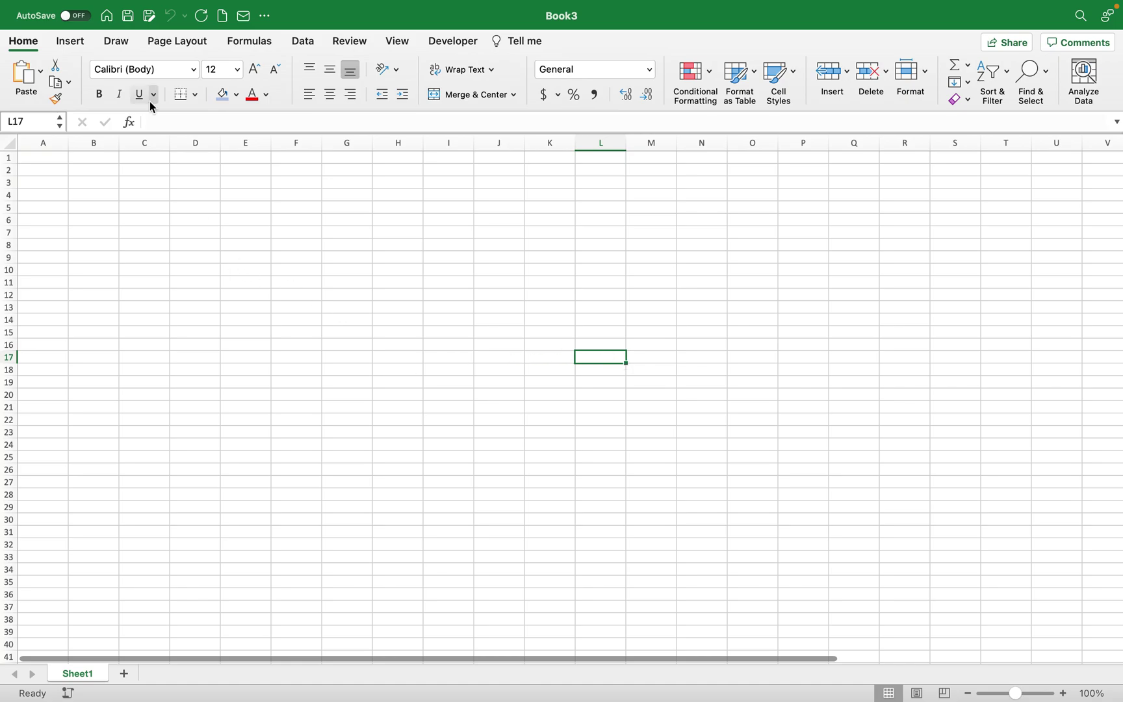
# Step: Switch back to the Book1 workbook and select cell H19
pyautogui.moveTo(704, 697)
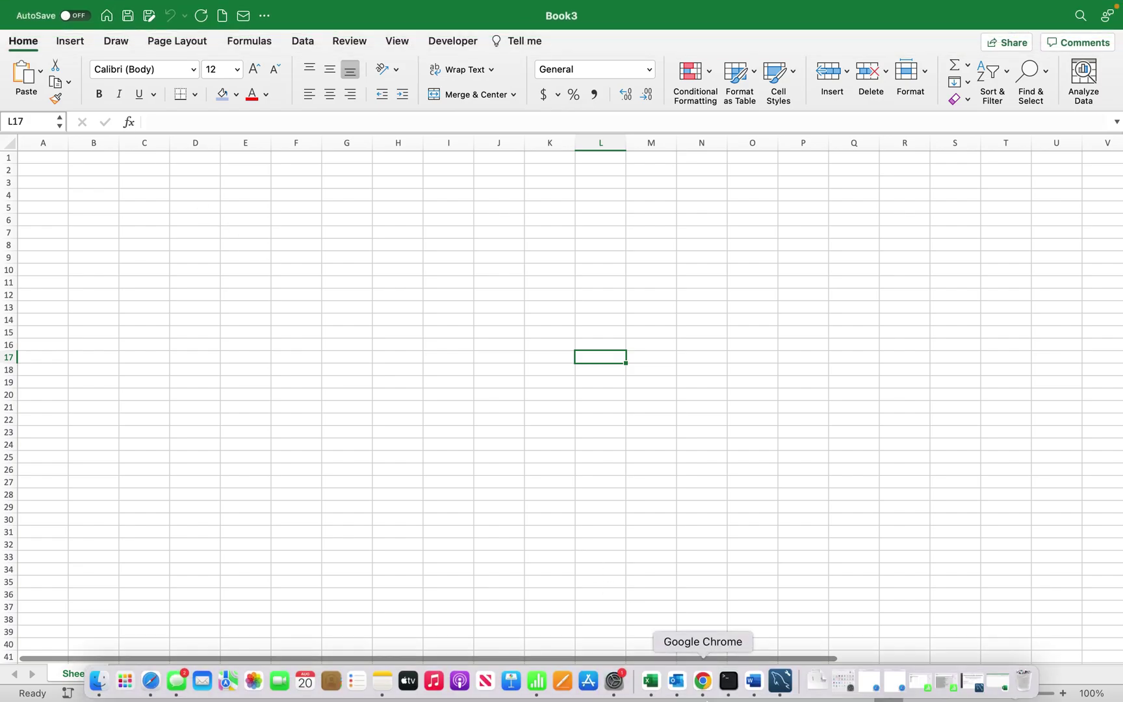
pyautogui.click(651, 682)
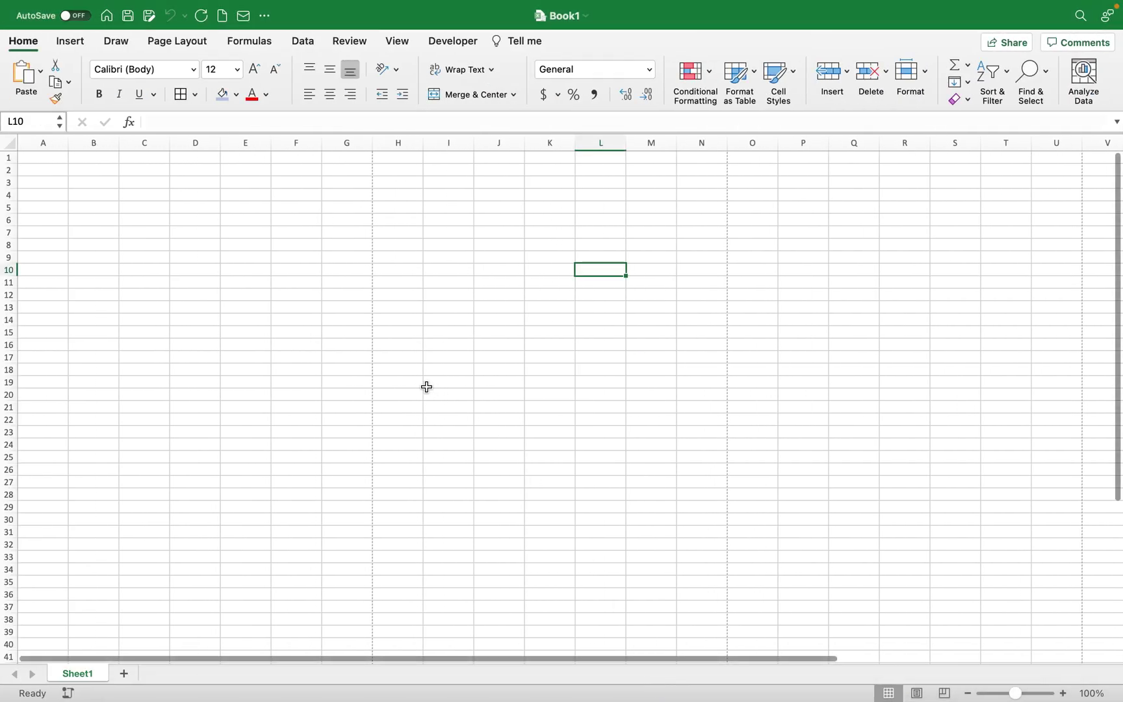
pyautogui.click(421, 387)
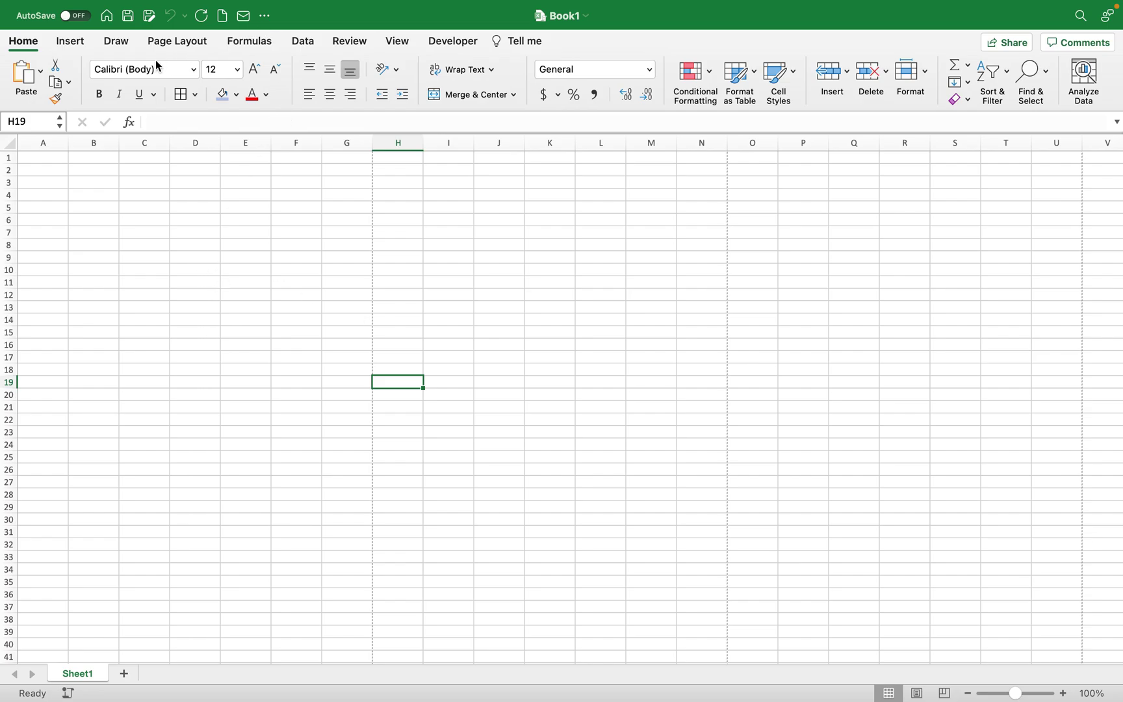
# Step: Browse Insert, Draw, Page Layout, Formulas, Data, Review, View and Developer, ending on Data
pyautogui.click(72, 46)
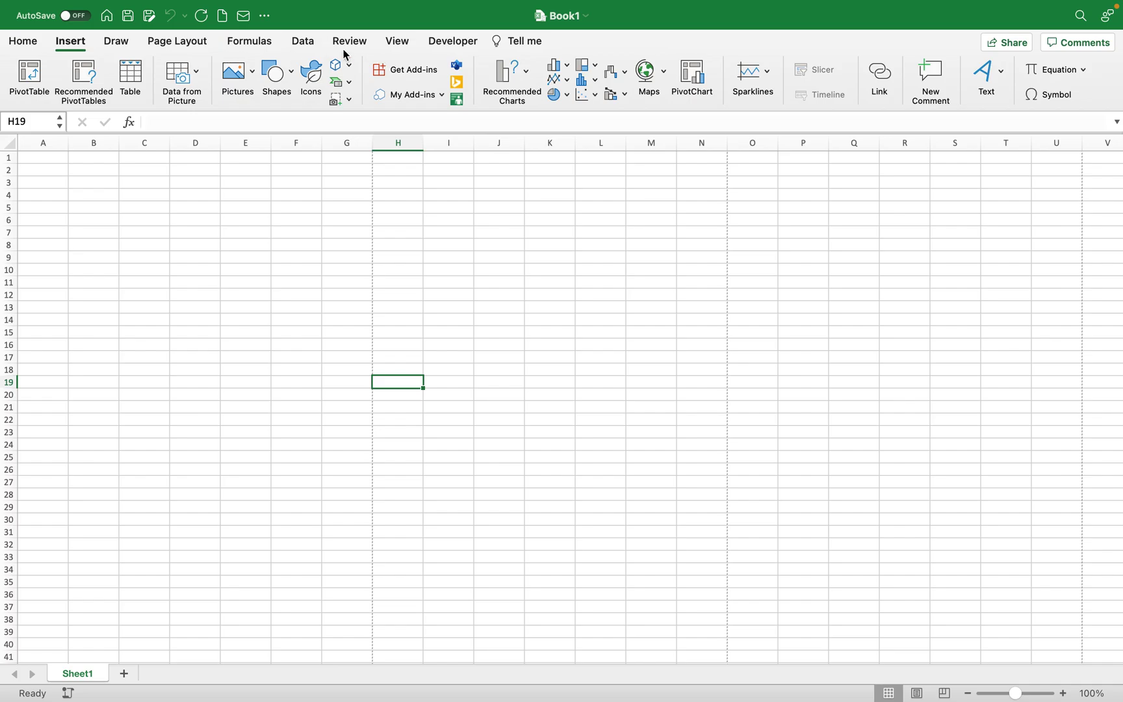
pyautogui.click(112, 46)
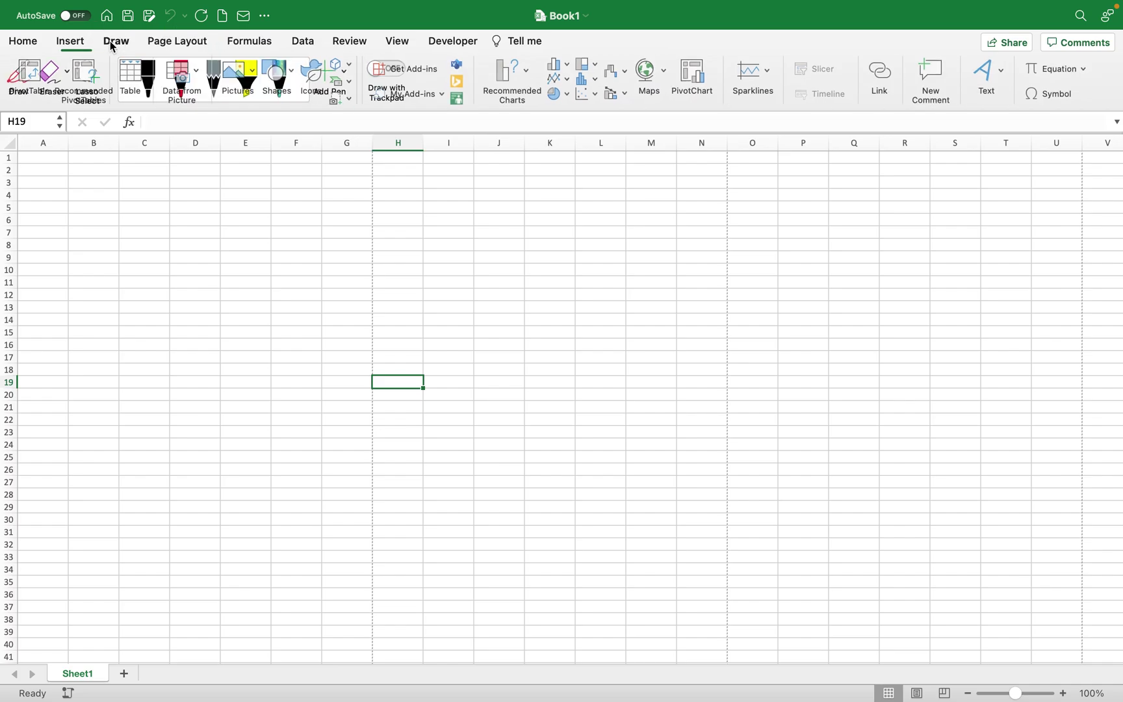
pyautogui.click(183, 45)
pyautogui.click(251, 46)
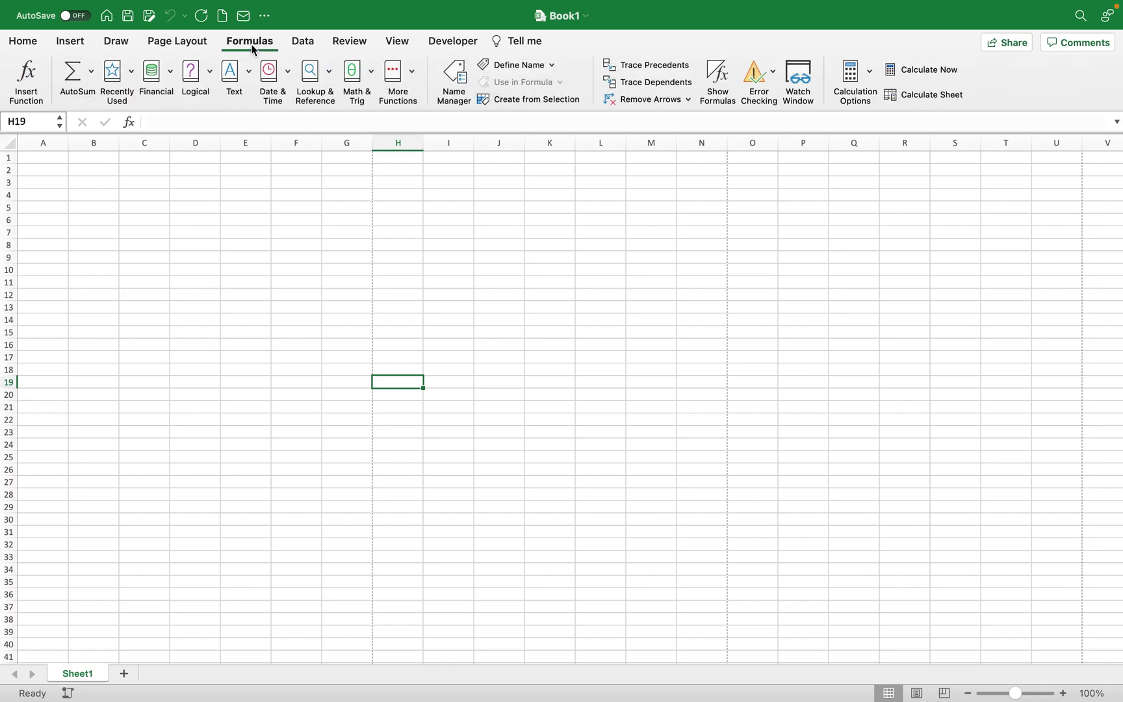
pyautogui.click(301, 44)
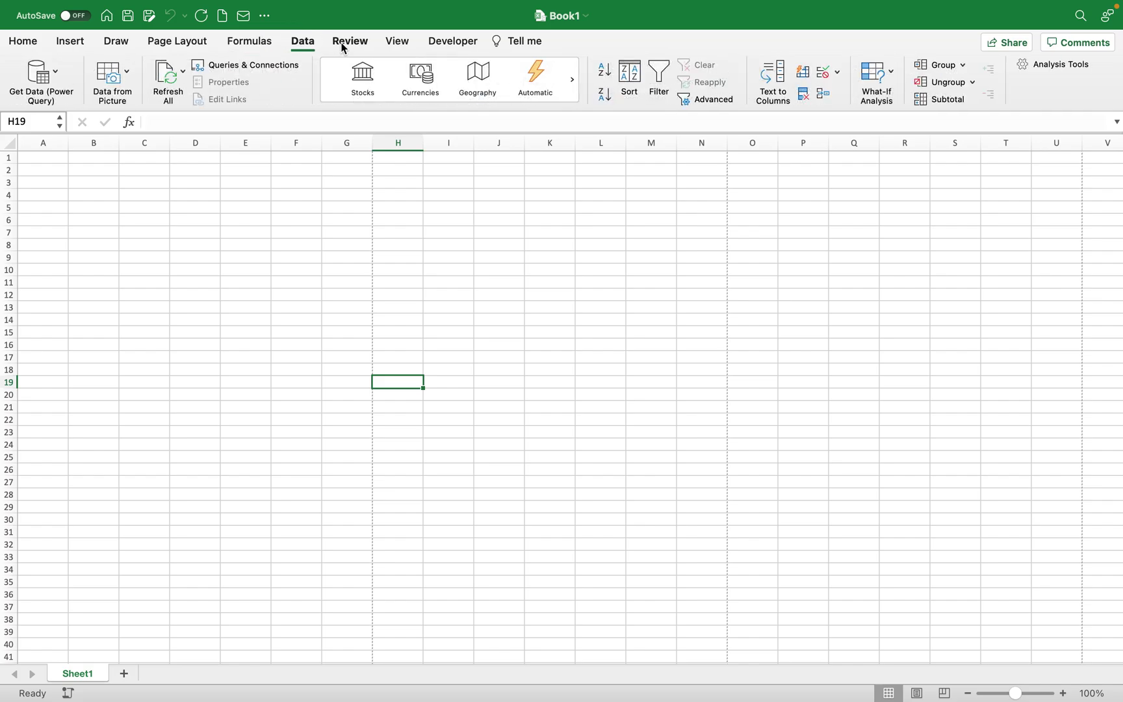
pyautogui.click(344, 43)
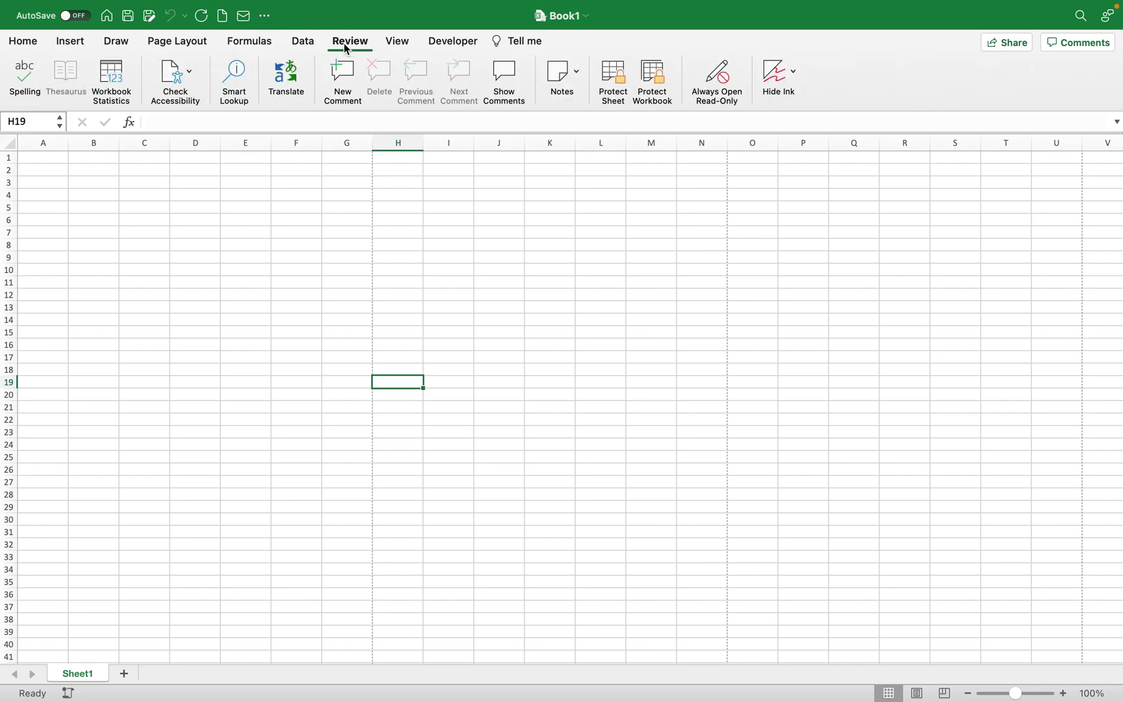
pyautogui.click(391, 45)
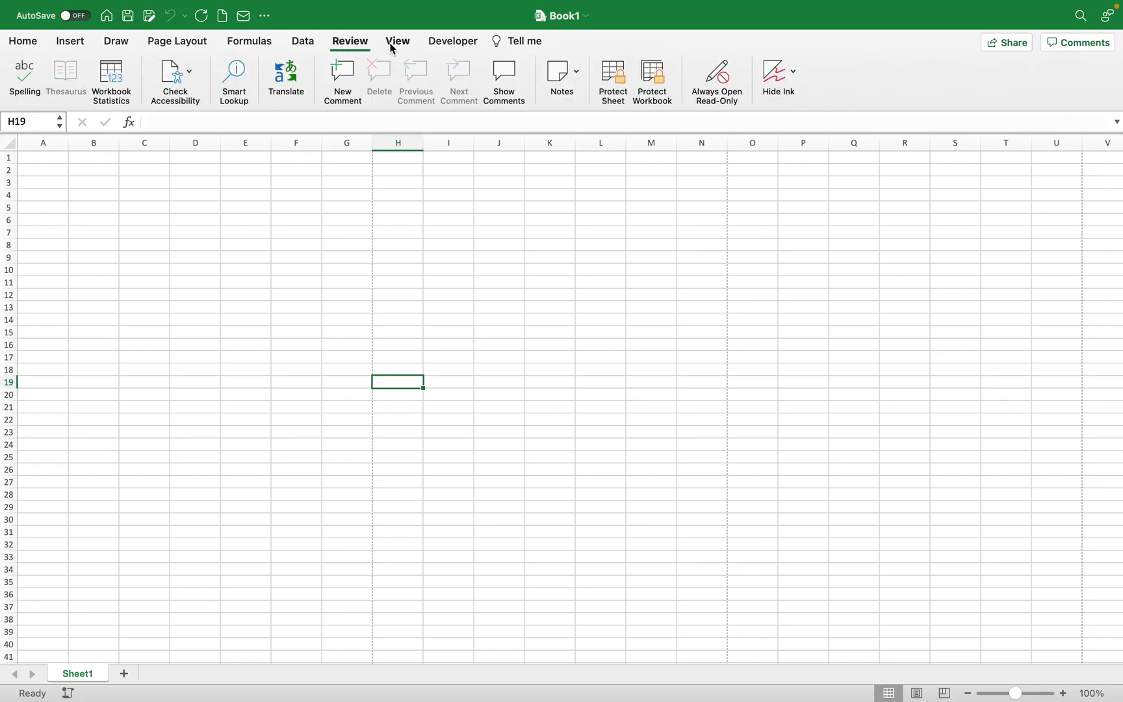
pyautogui.click(449, 45)
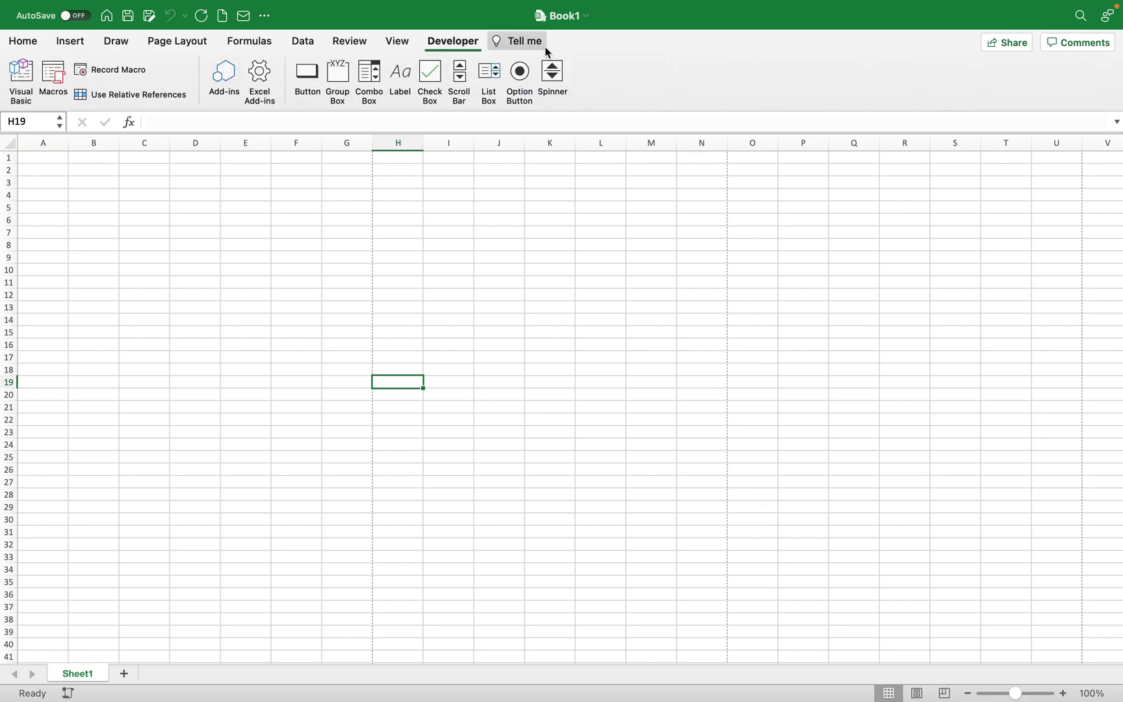
pyautogui.click(304, 43)
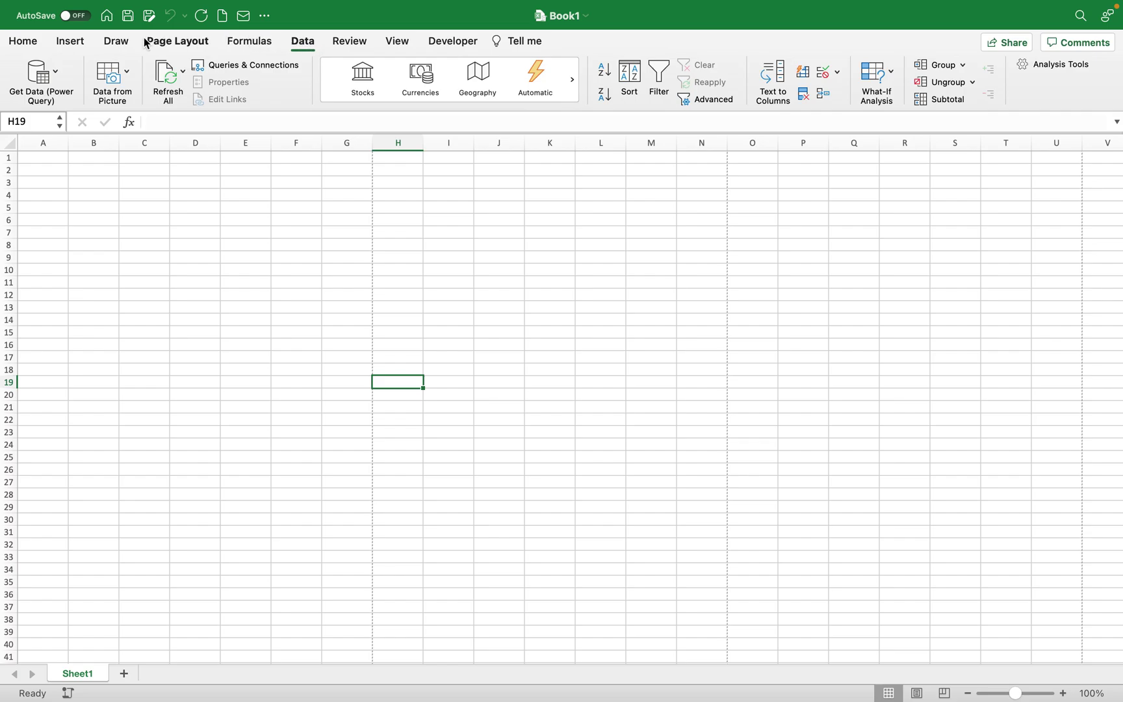
pyautogui.moveTo(88, 3)
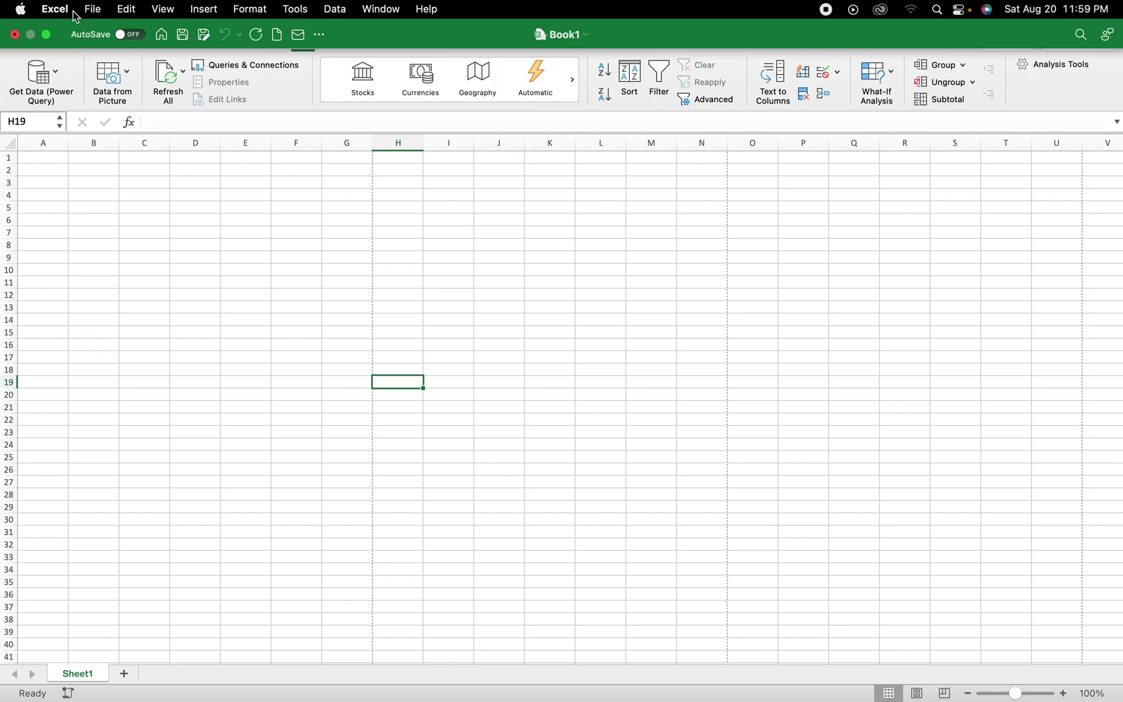
# Step: Open Preferences > Ribbon & Toolbar and select the Data tab's Outline group
pyautogui.click(62, 11)
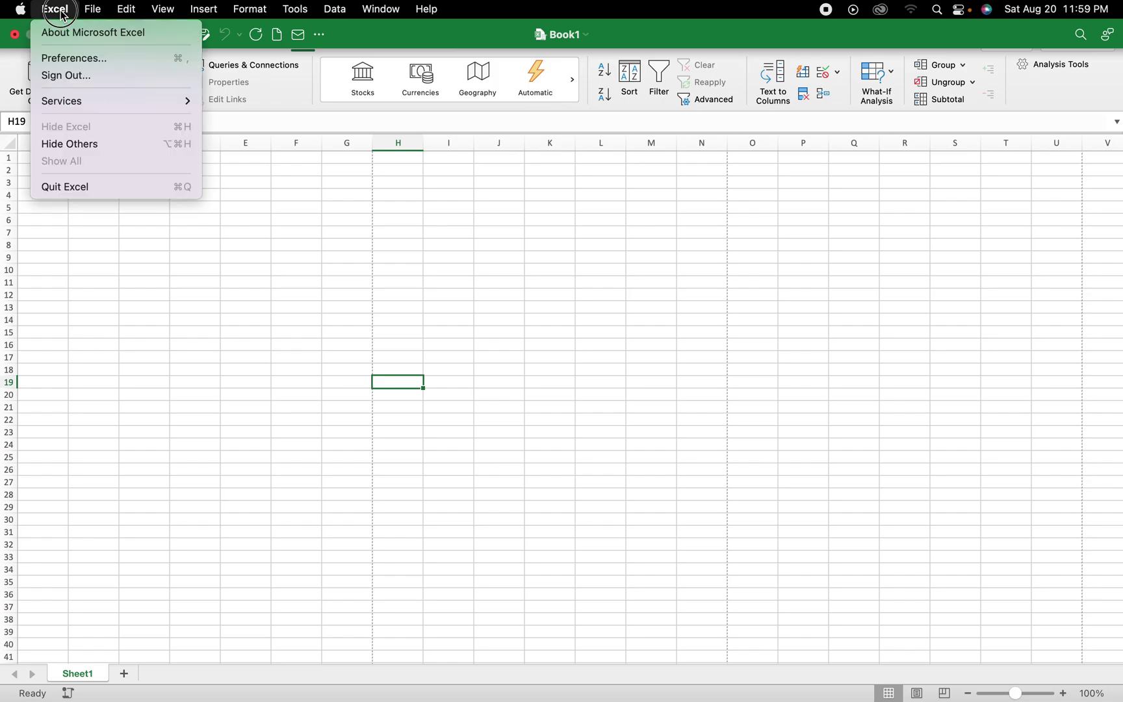
pyautogui.click(66, 56)
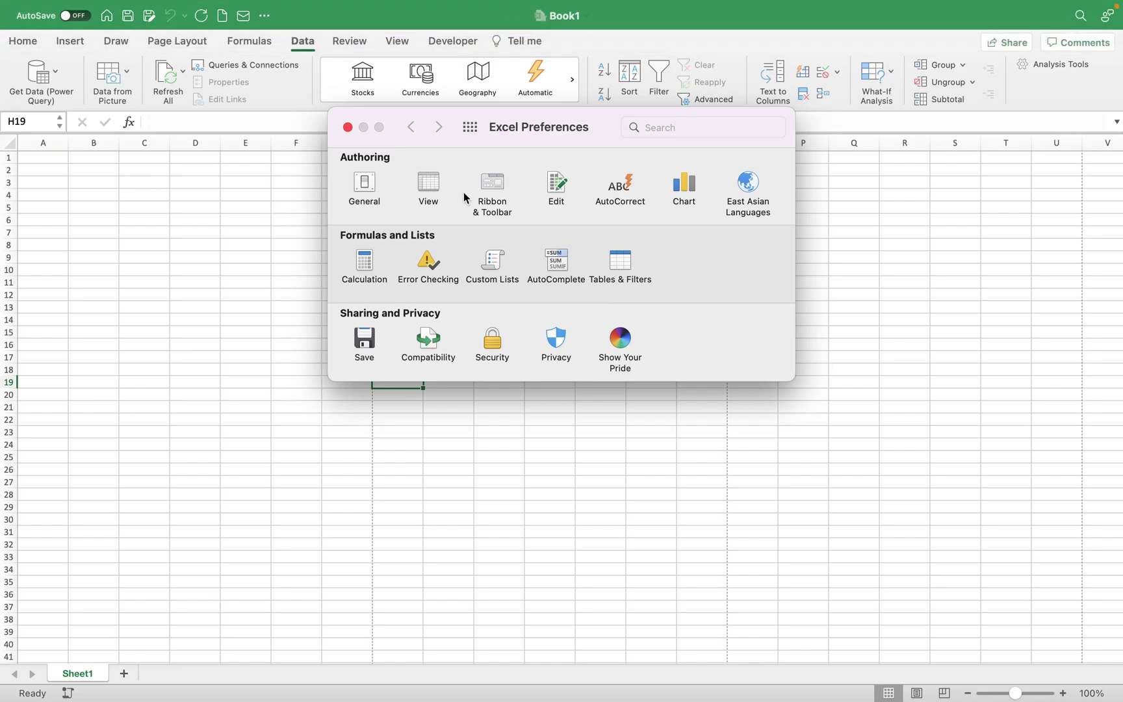
pyautogui.click(491, 189)
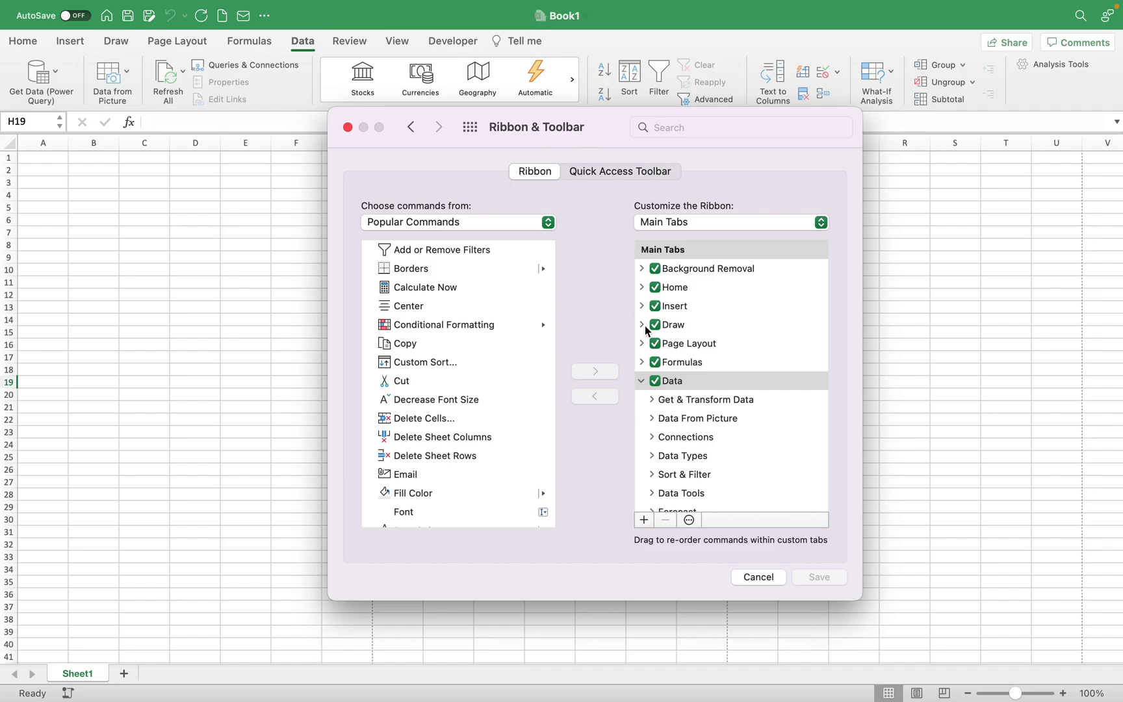
pyautogui.click(641, 382)
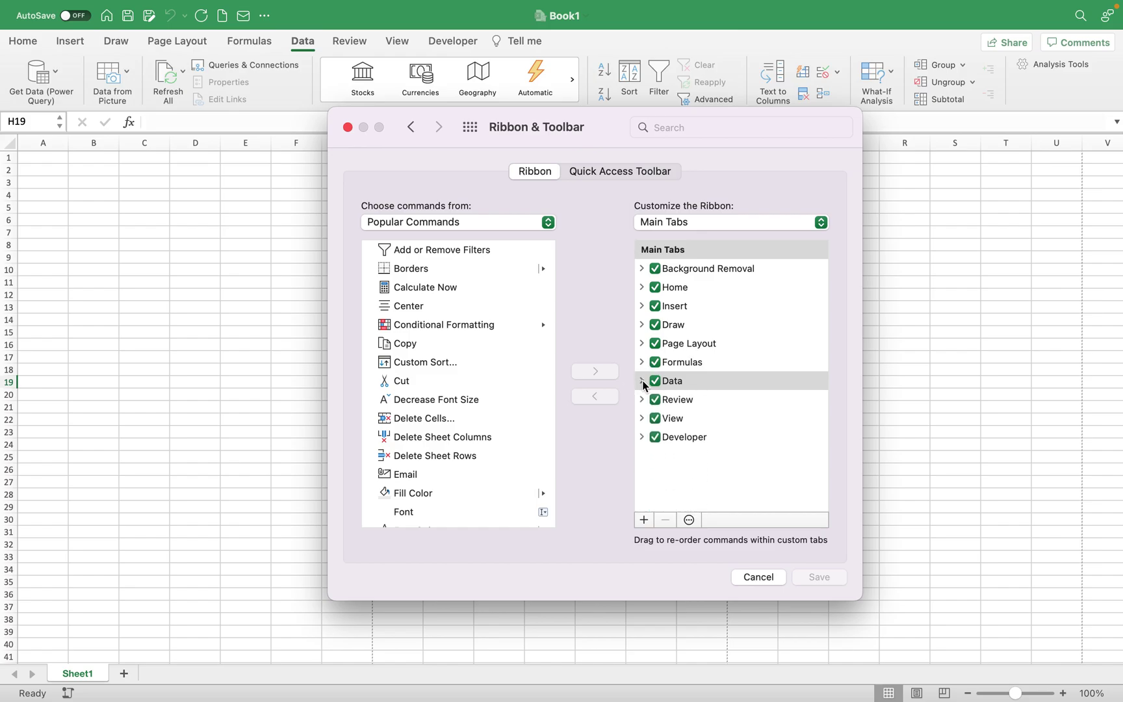
pyautogui.click(642, 381)
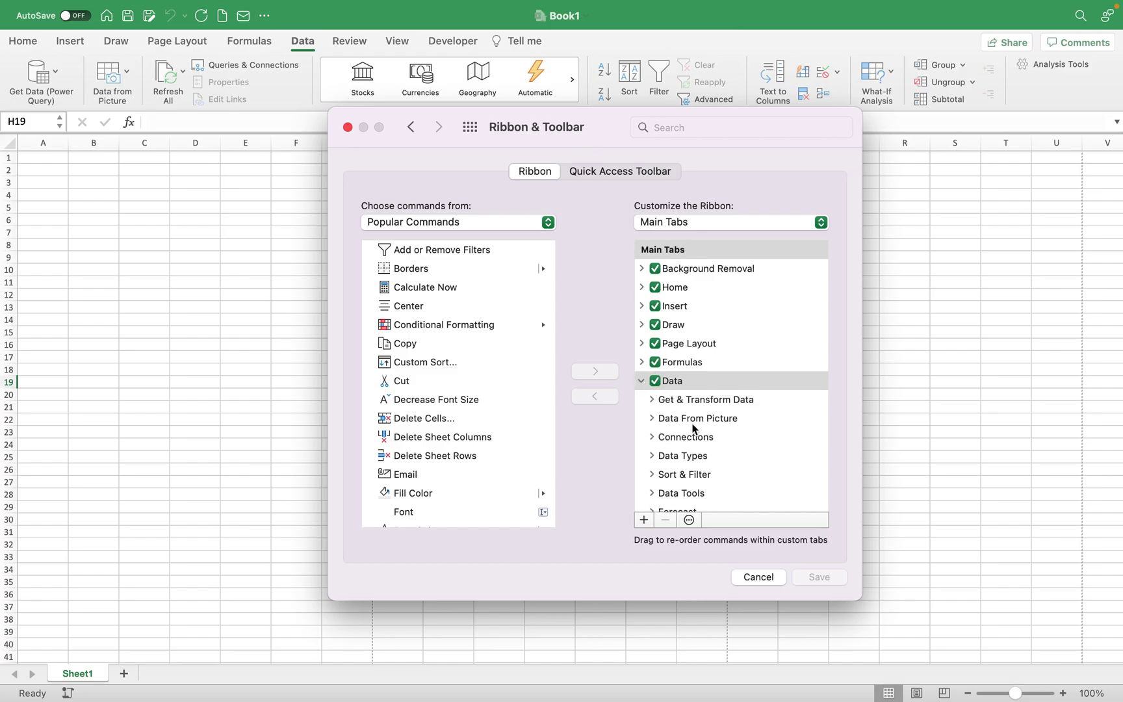
pyautogui.click(694, 422)
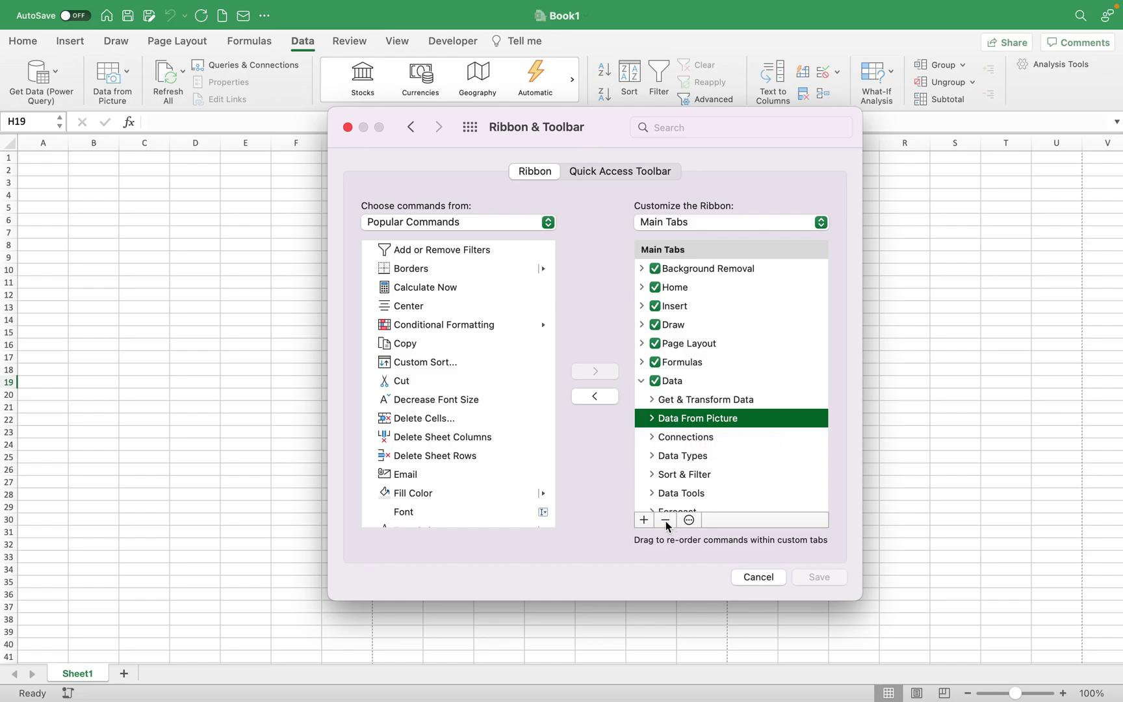
pyautogui.press('Down')
pyautogui.press('Down')
pyautogui.press('Down')
pyautogui.press('Down')
pyautogui.press('Down')
pyautogui.press('Down')
pyautogui.press('Down')
pyautogui.press('Down')
pyautogui.press('Down')
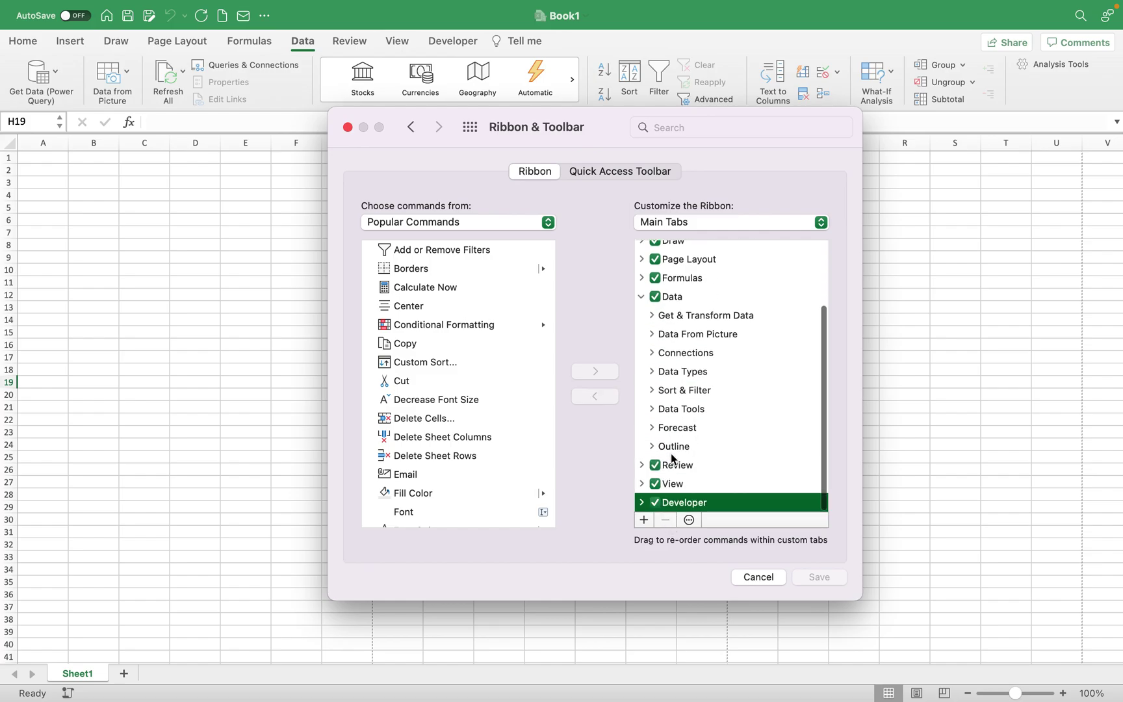
pyautogui.press('Up')
pyautogui.press('Up')
pyautogui.press('Up')
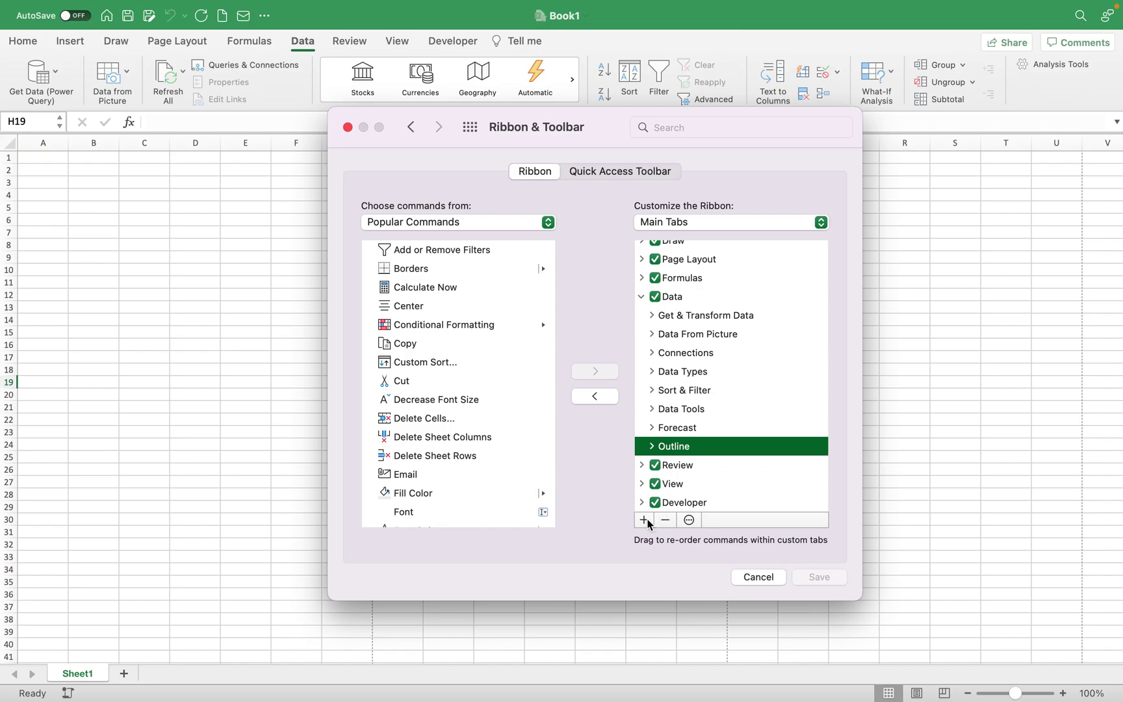
# Step: Add a New Tab (Custom) after Data and remove its default group
pyautogui.click(645, 520)
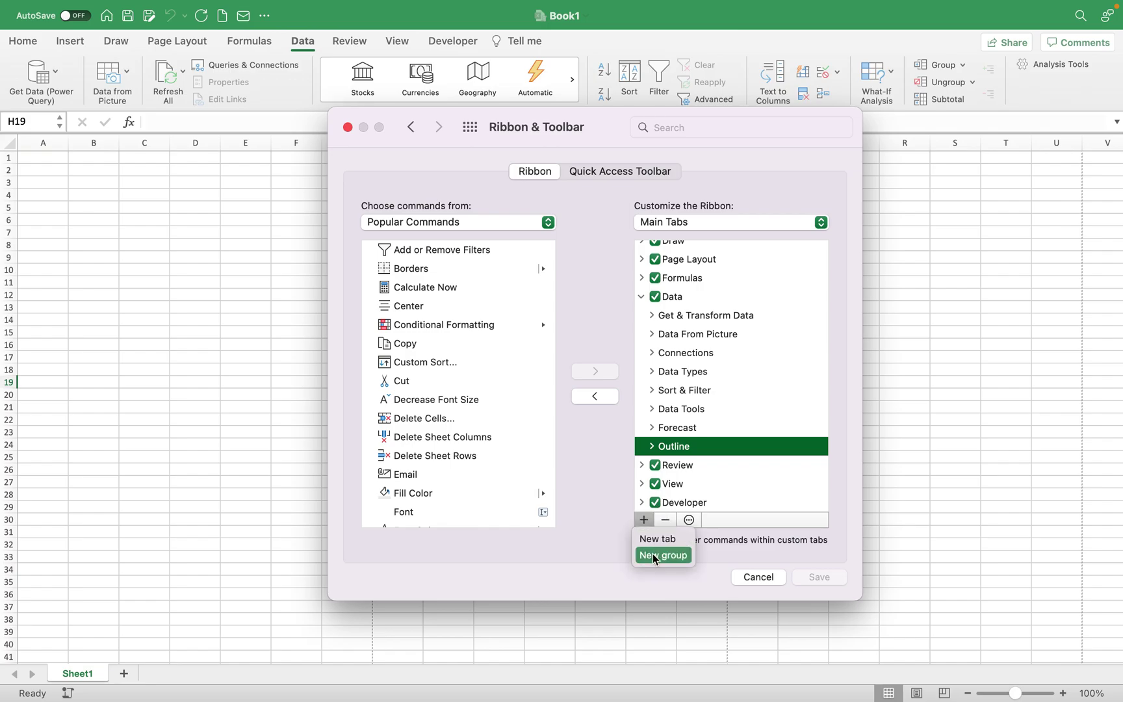
pyautogui.click(655, 539)
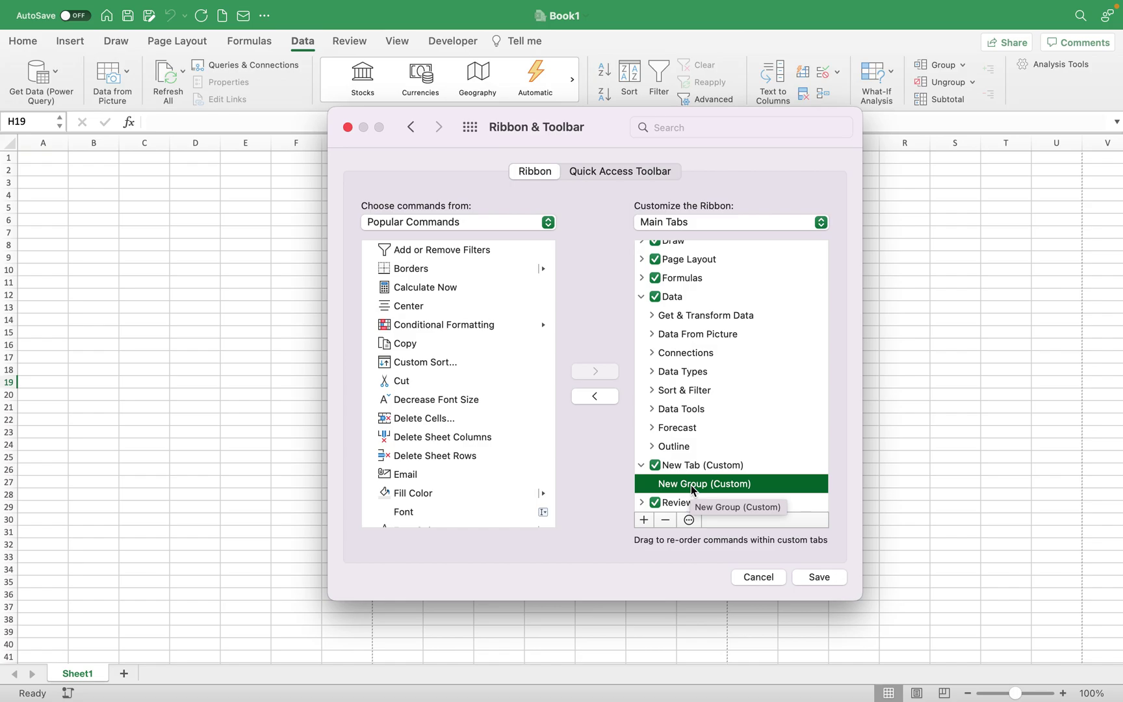
pyautogui.click(691, 489)
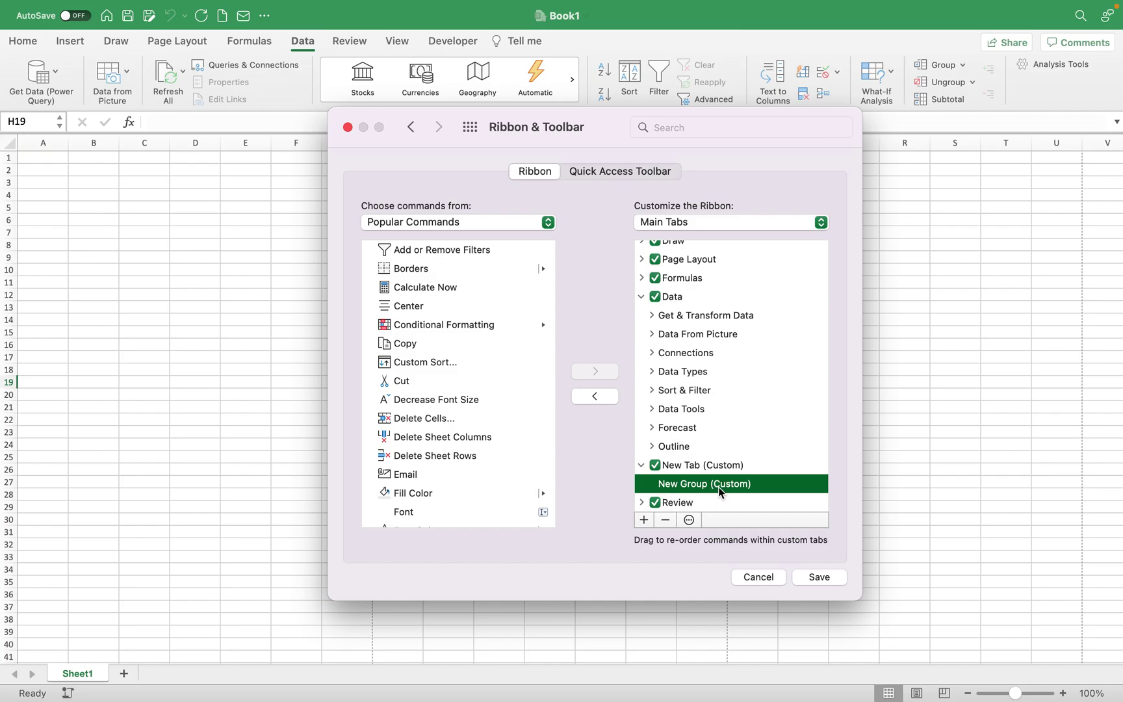
pyautogui.click(665, 520)
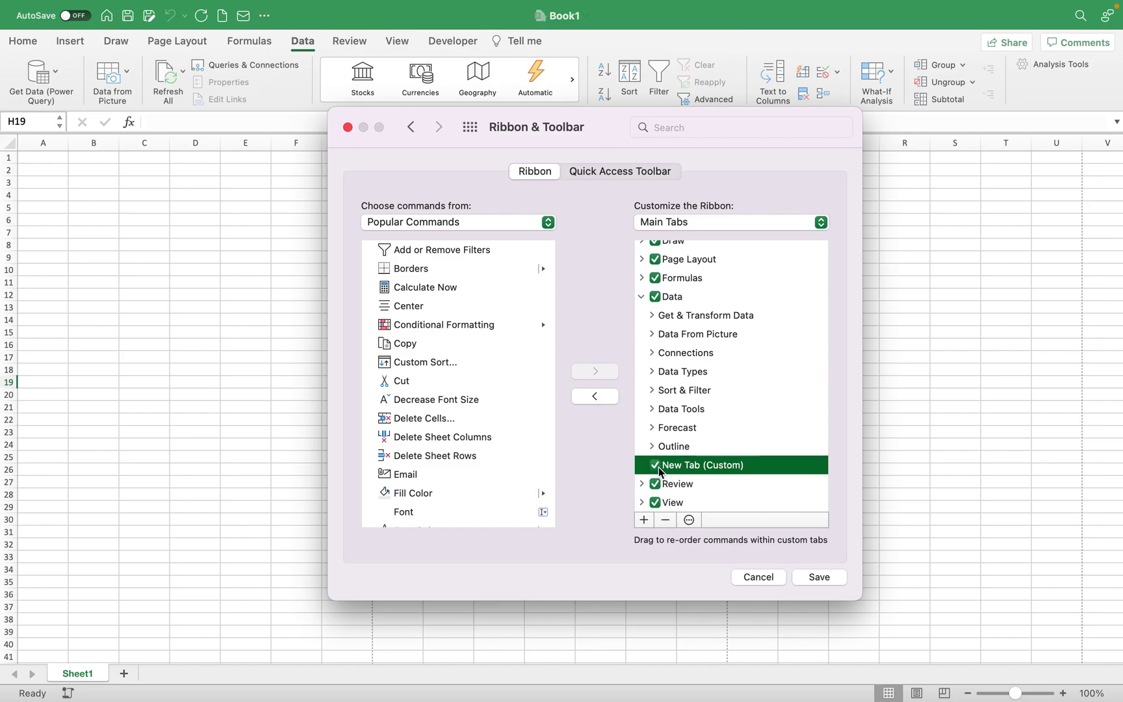
pyautogui.moveTo(656, 469); pyautogui.dragTo(680, 472)
pyautogui.press('Down')
pyautogui.press('Down')
pyautogui.press('Down')
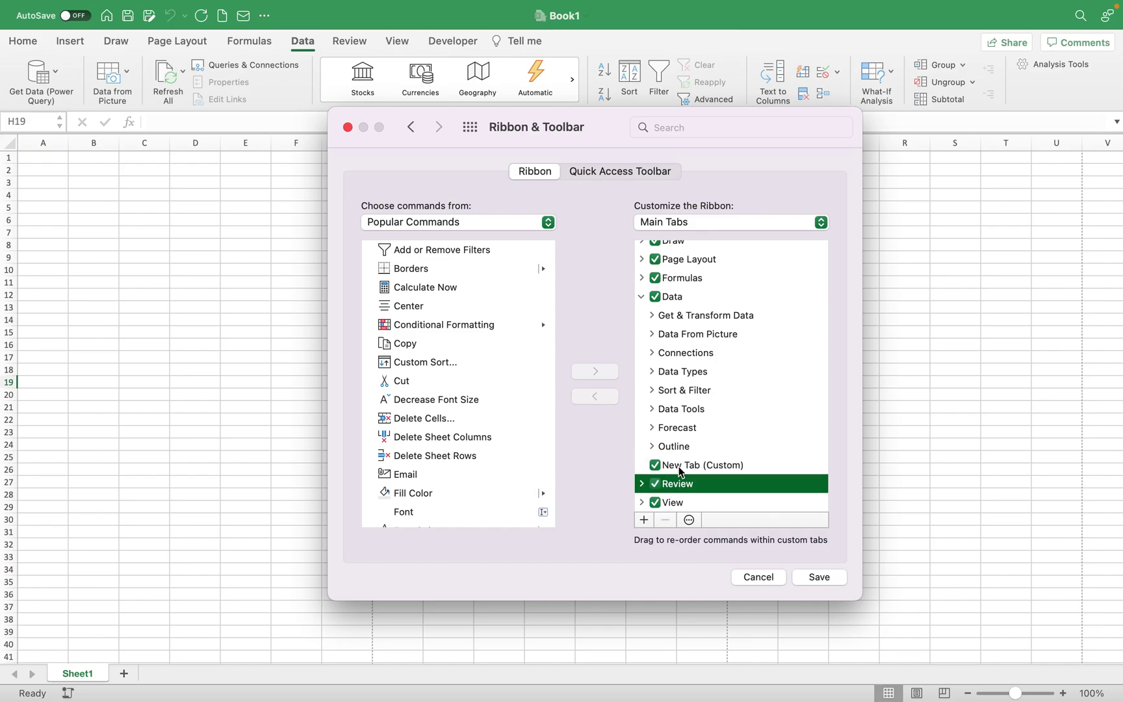
pyautogui.press('Up')
pyautogui.press('Up')
pyautogui.press('Up')
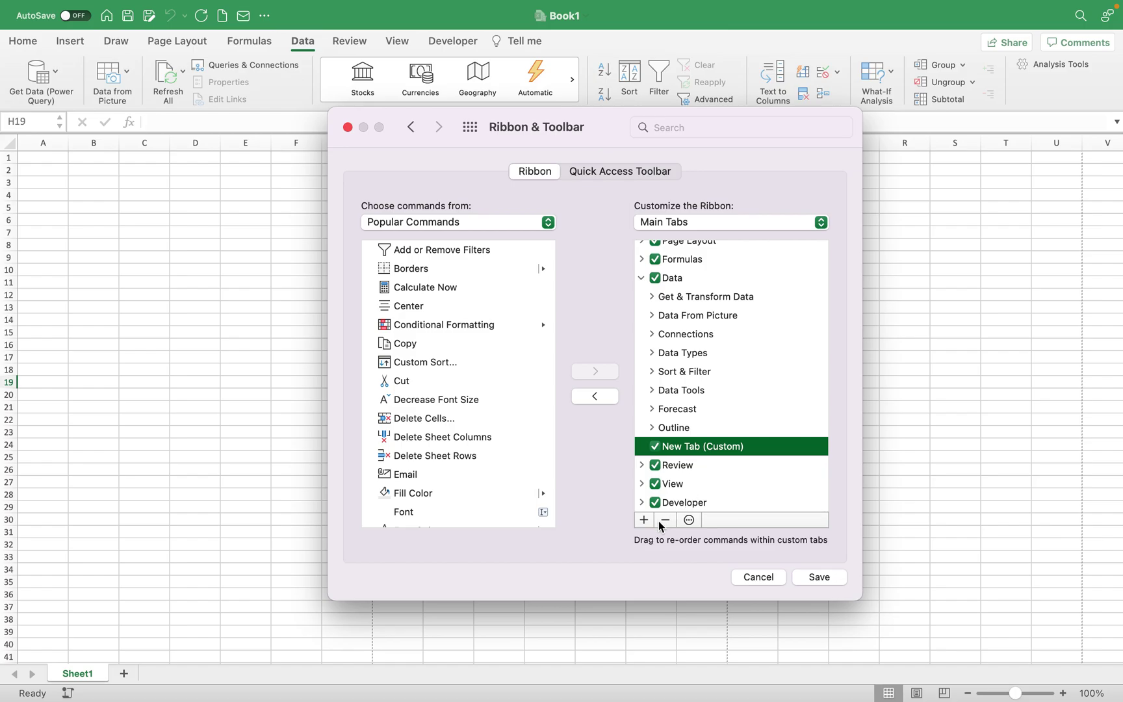
pyautogui.click(689, 521)
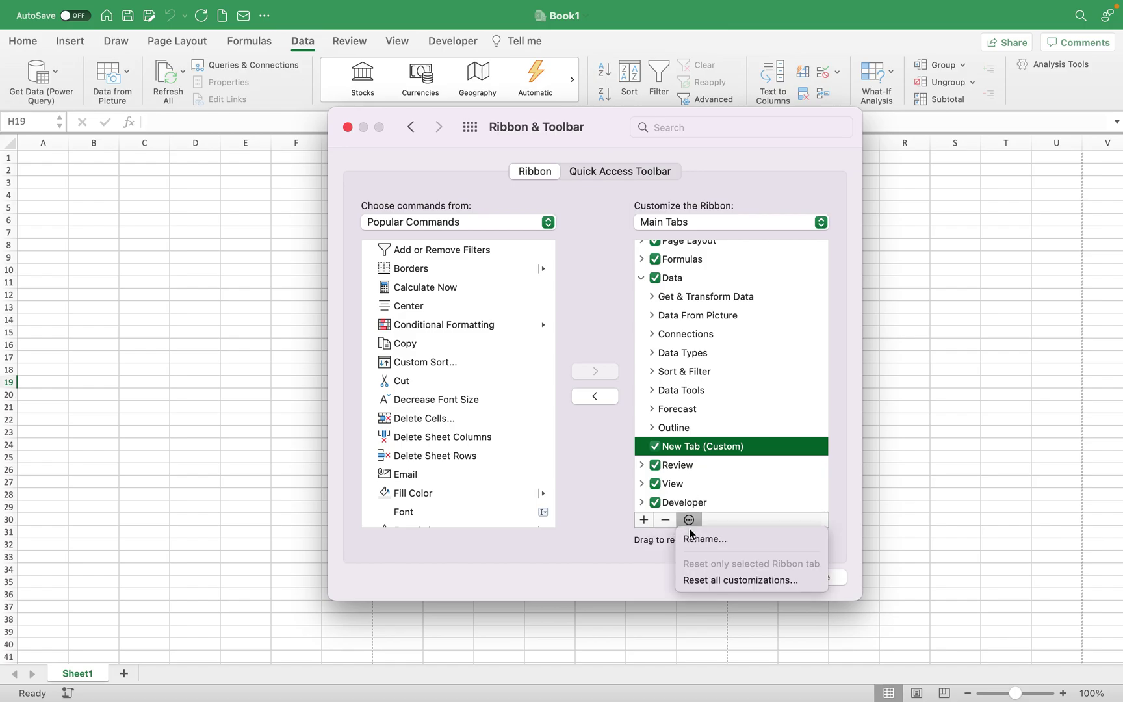
pyautogui.click(645, 524)
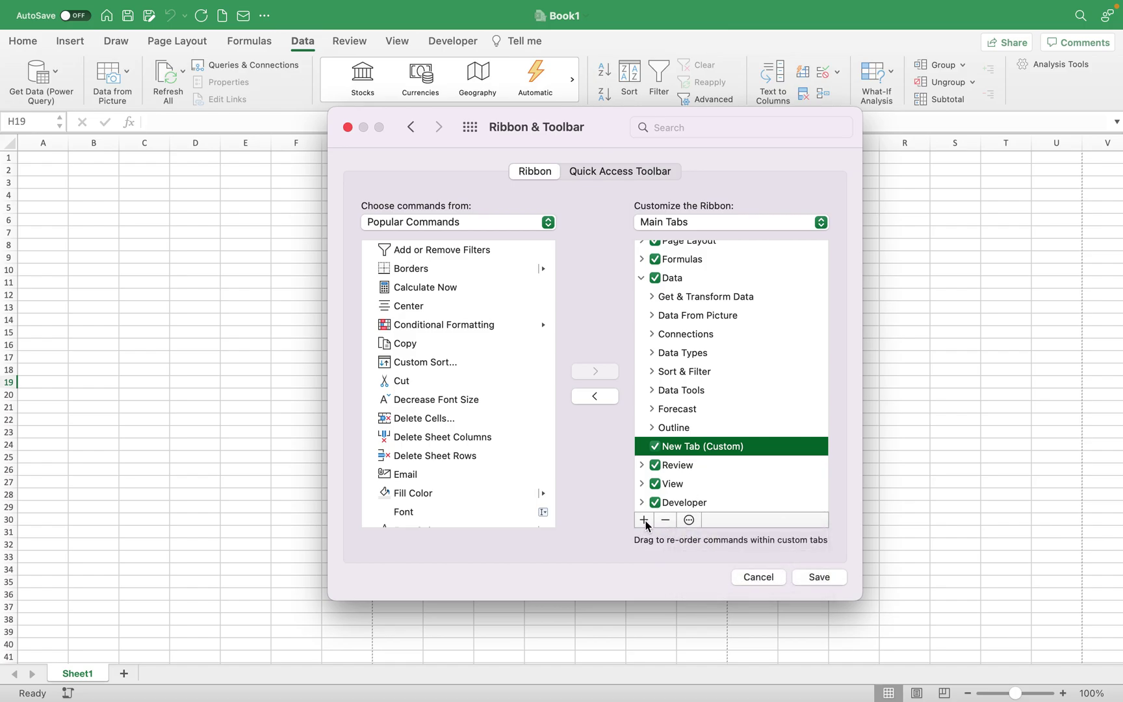
# Step: Add a New Group (Custom) inside the custom tab and select it
pyautogui.click(645, 520)
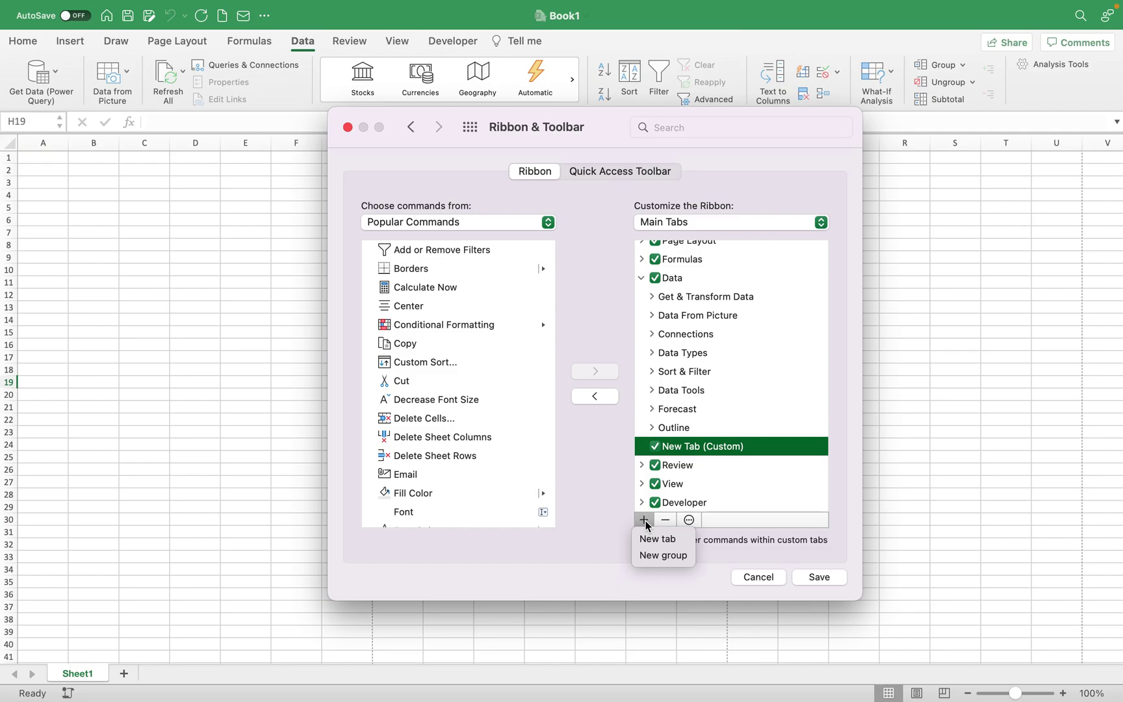
pyautogui.click(660, 554)
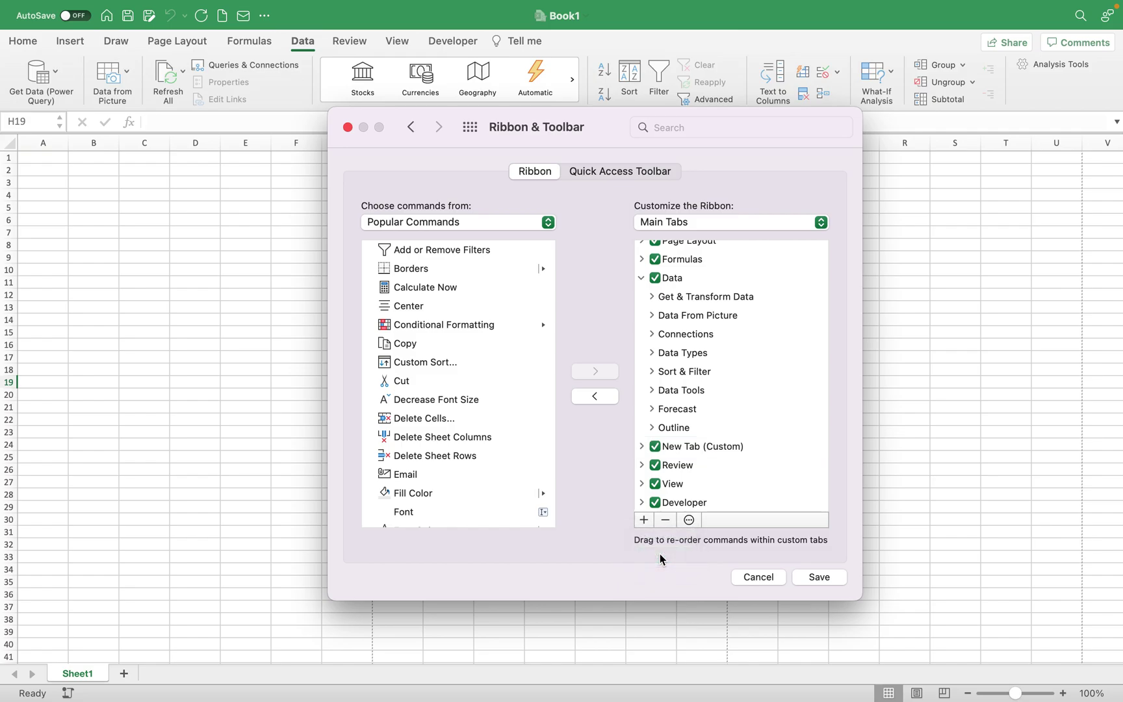
pyautogui.click(666, 351)
pyautogui.press('Up')
pyautogui.press('Up')
pyautogui.press('Down')
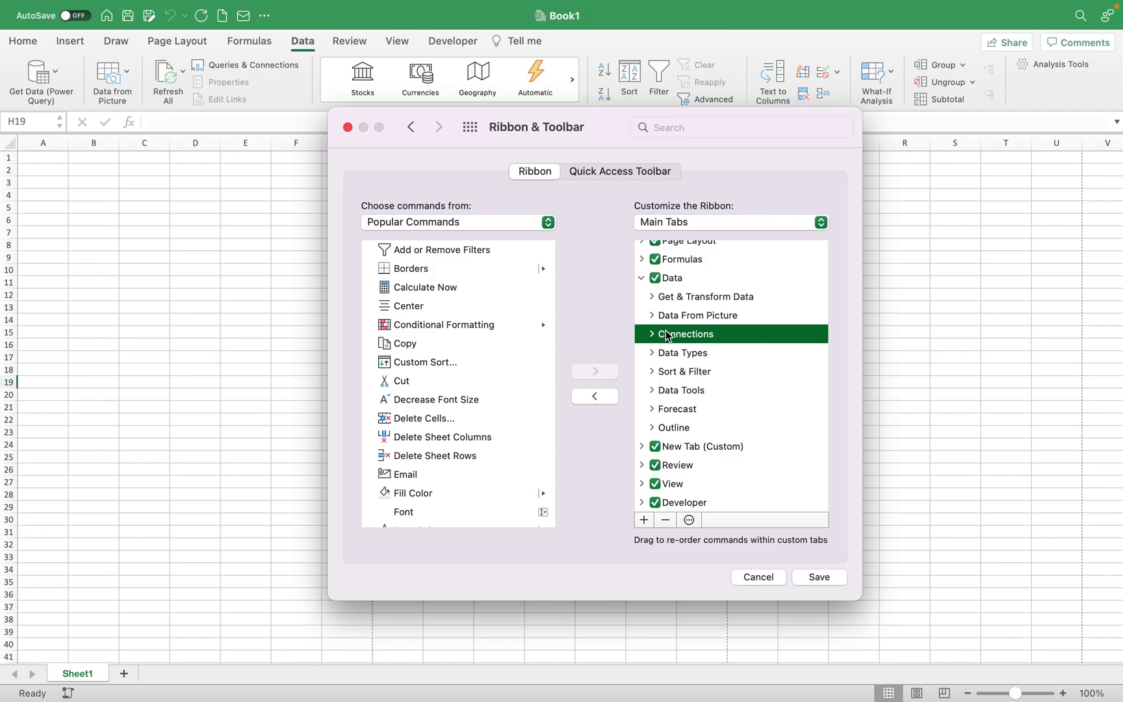
pyautogui.press('Down')
pyautogui.press('Down')
pyautogui.press('Down')
pyautogui.press('Down')
pyautogui.press('Down')
pyautogui.press('Down')
pyautogui.press('Down')
pyautogui.press('Up')
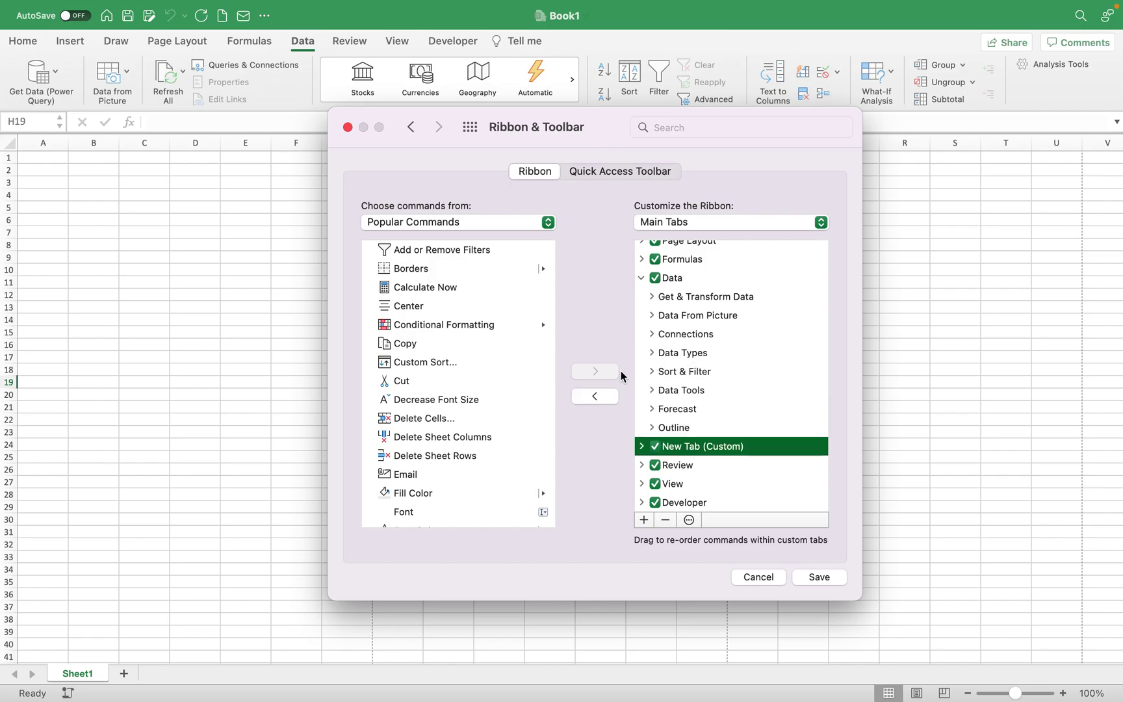
pyautogui.click(643, 446)
pyautogui.click(679, 466)
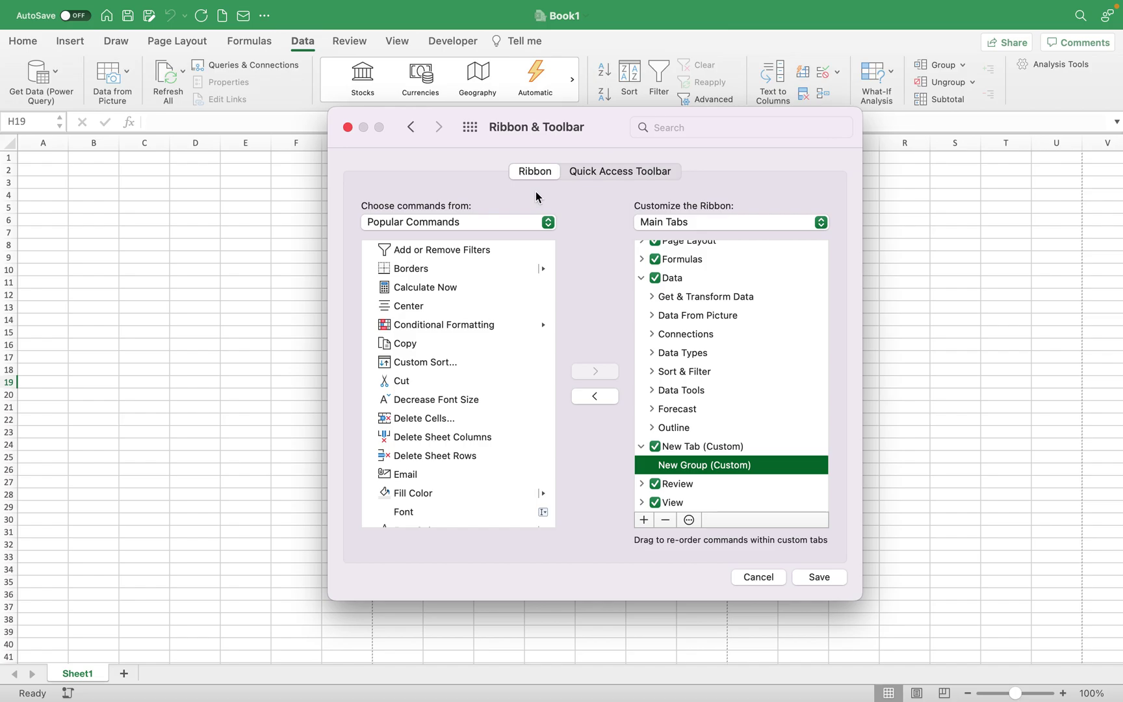
# Step: Choose commands from Macros and add deletepics to New Group (Custom)
pyautogui.click(540, 224)
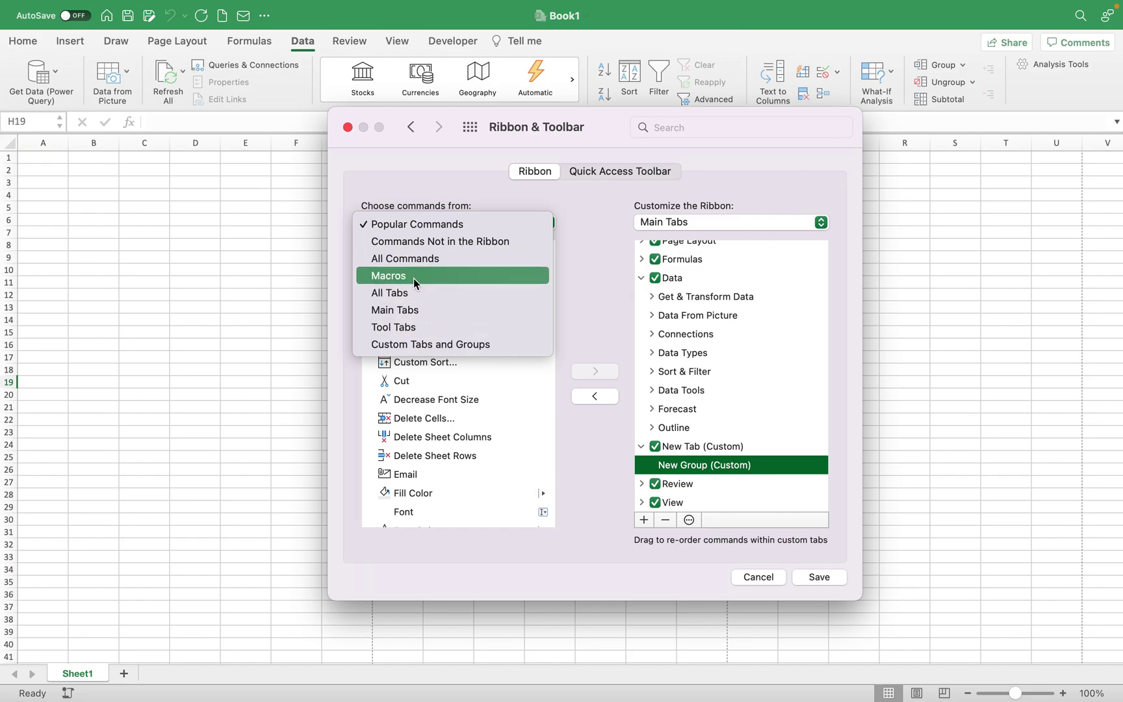
pyautogui.click(390, 275)
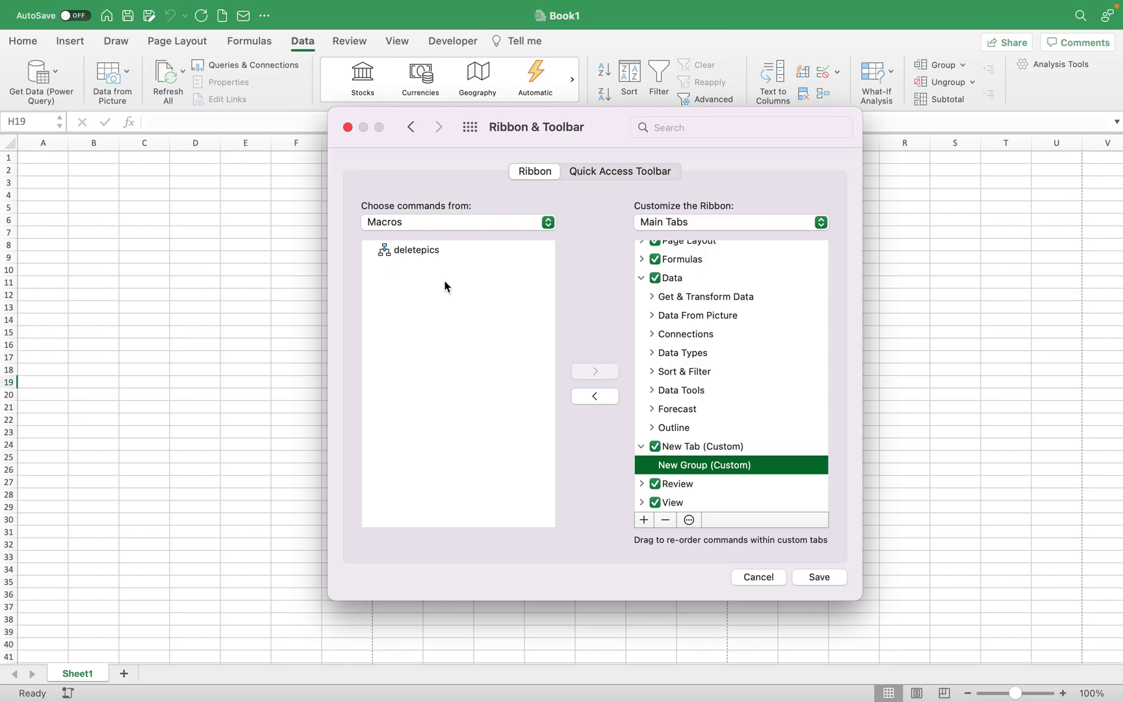
pyautogui.click(399, 255)
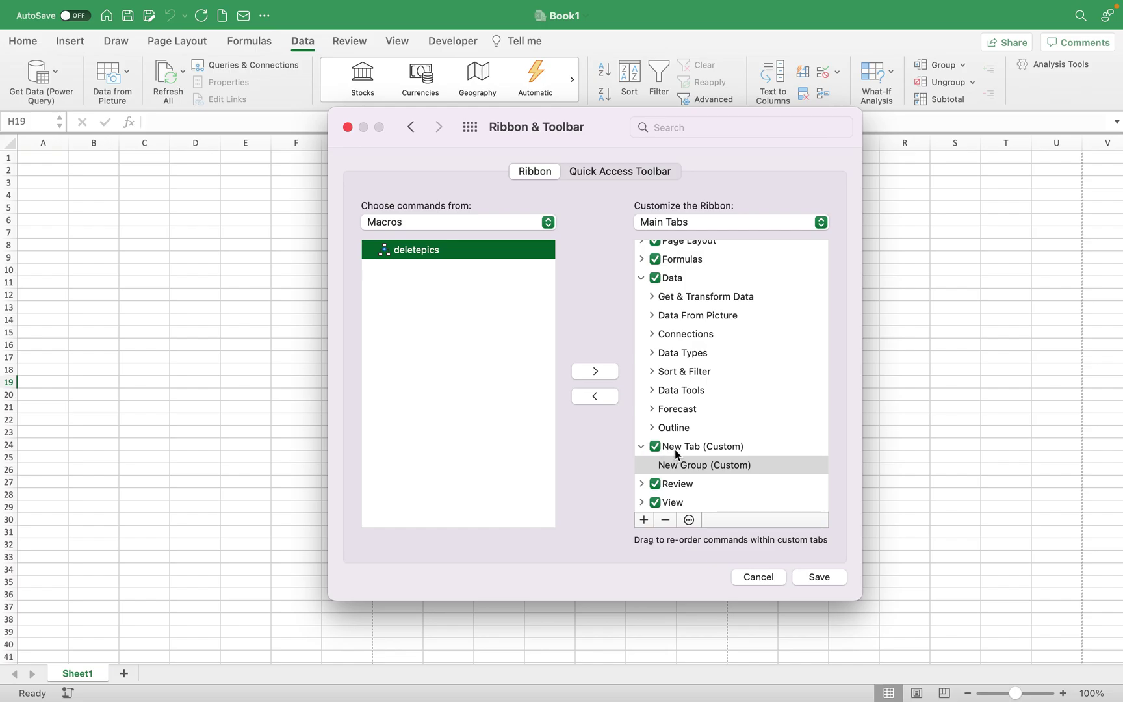
pyautogui.click(597, 380)
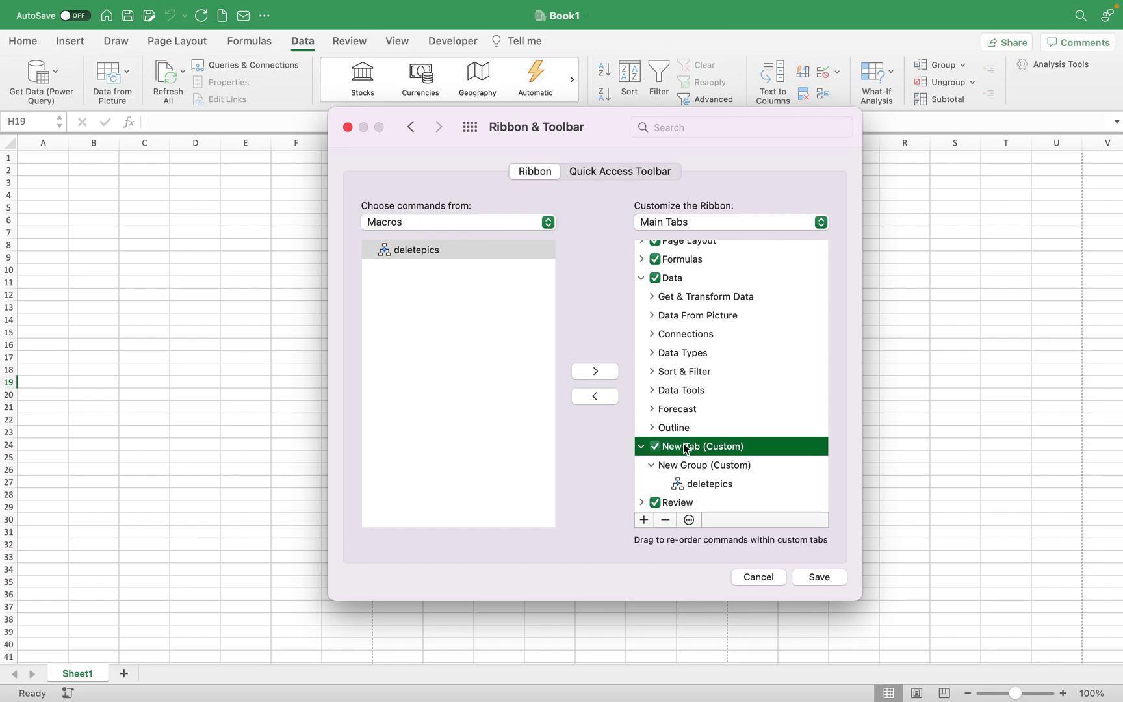
# Step: Rename the custom tab from New Tab to Customizations
pyautogui.click(665, 453)
pyautogui.click(641, 447)
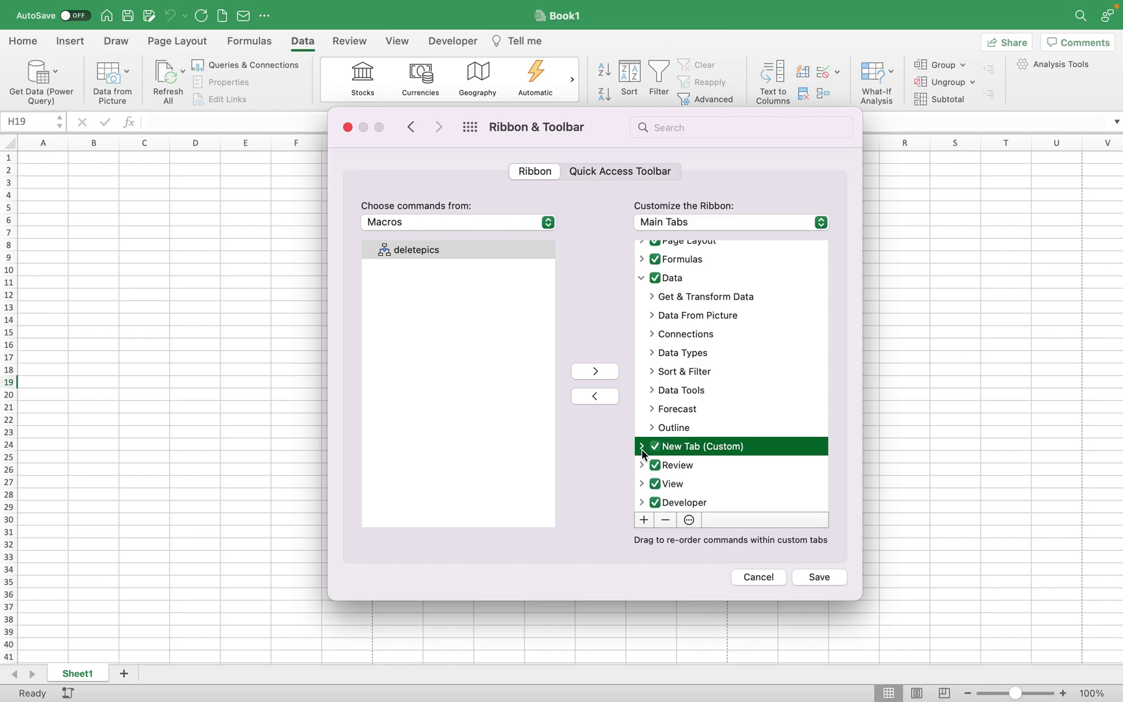
pyautogui.click(641, 448)
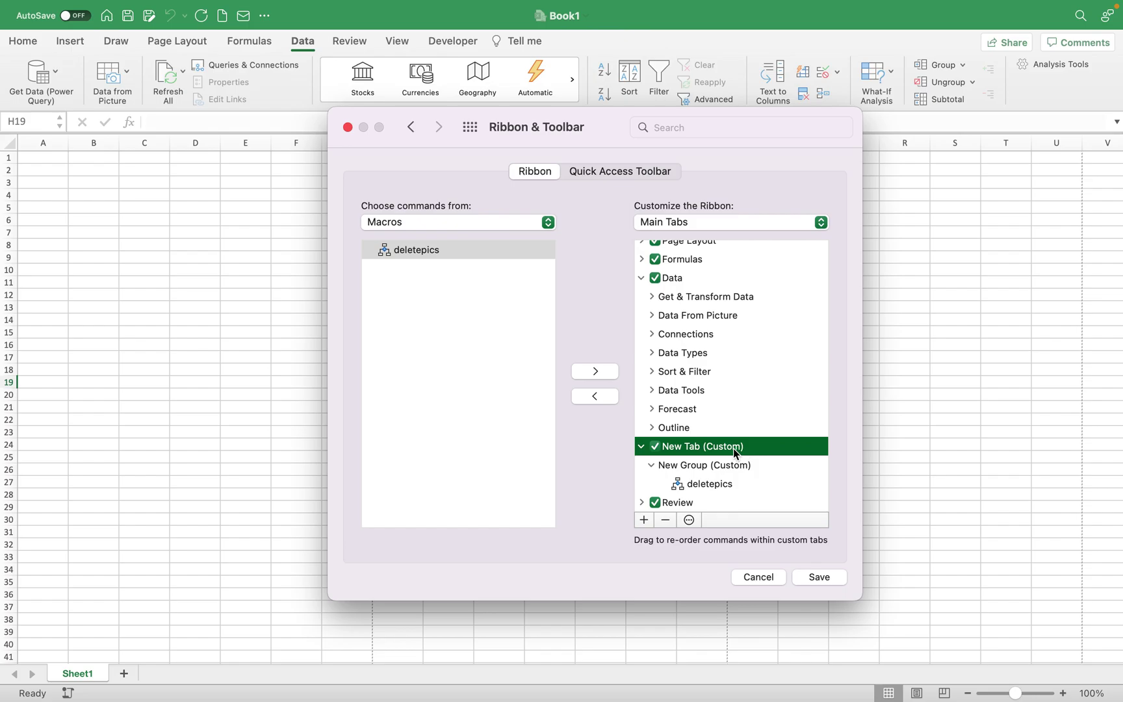
pyautogui.click(690, 520)
pyautogui.click(697, 538)
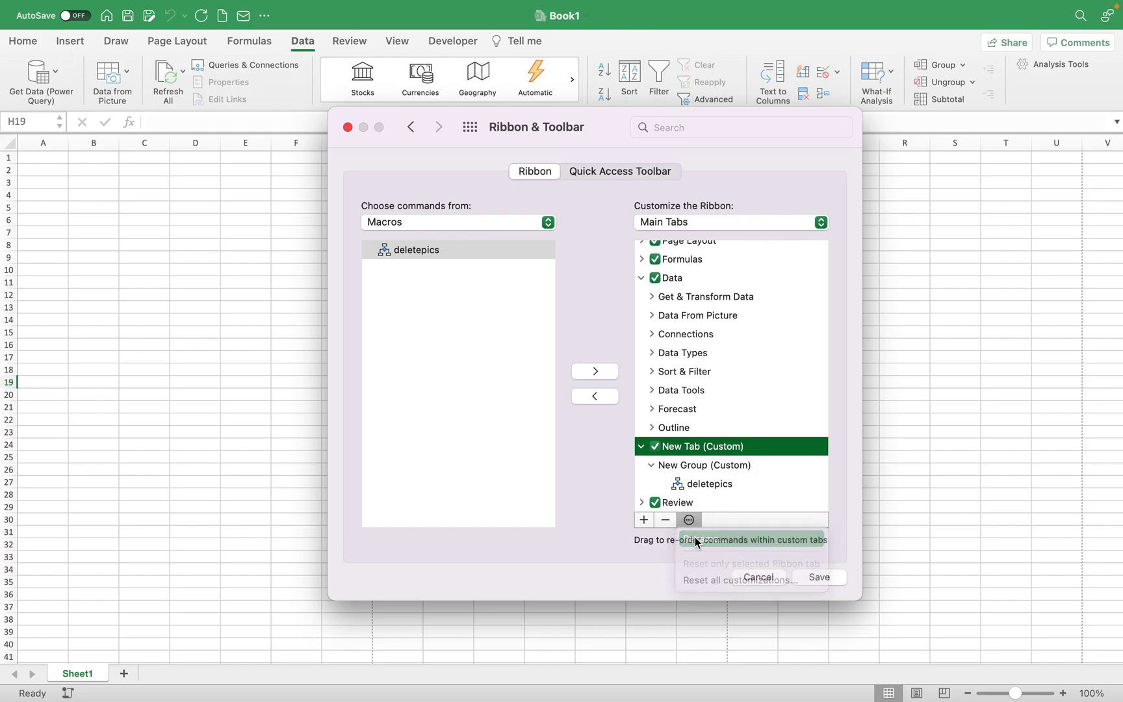
pyautogui.press('BackSpace')
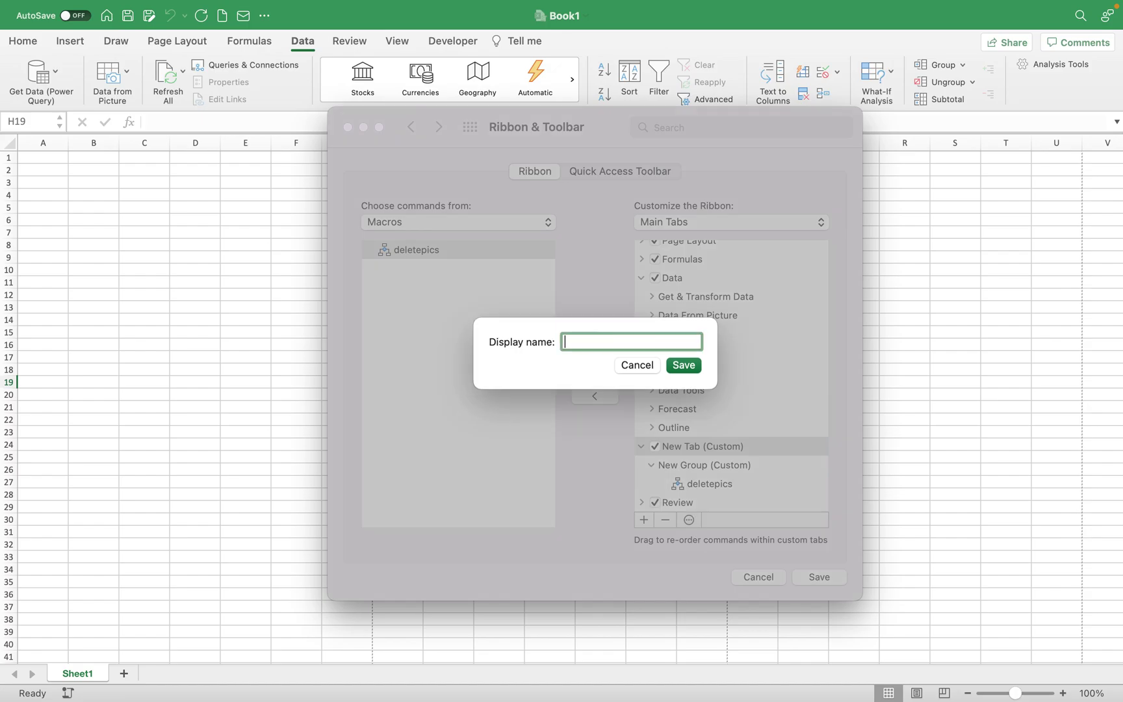
pyautogui.write('Customizations')
pyautogui.click(685, 368)
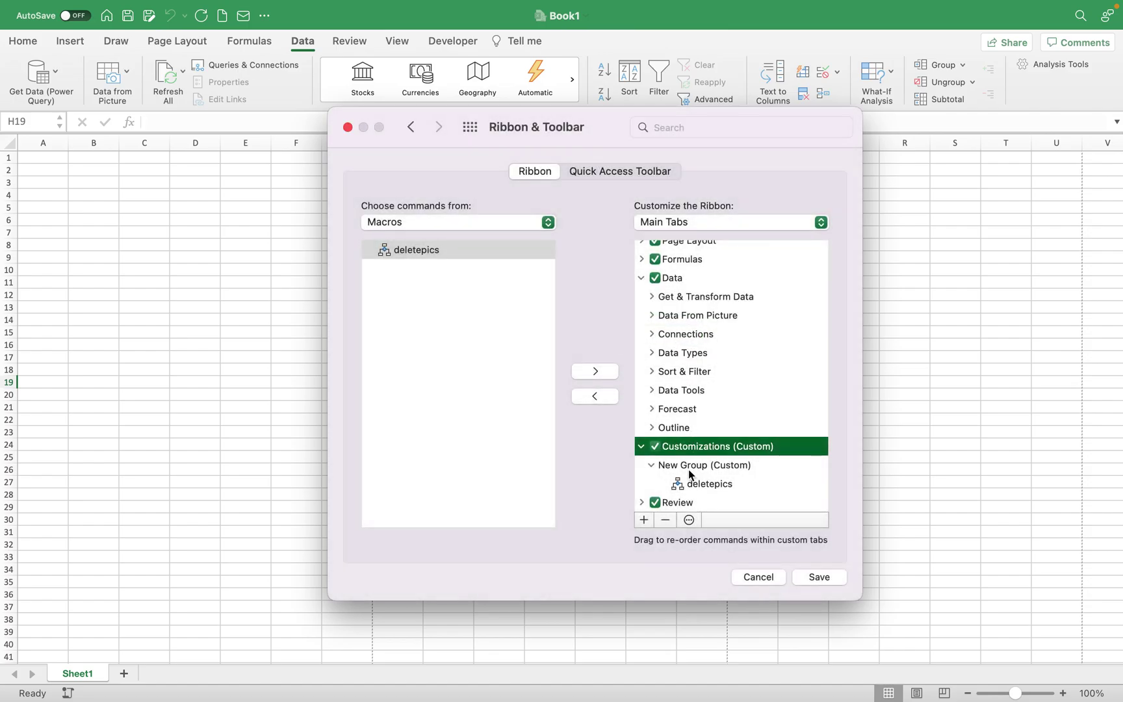
# Step: Rename the custom group to macros and save the ribbon changes
pyautogui.click(671, 468)
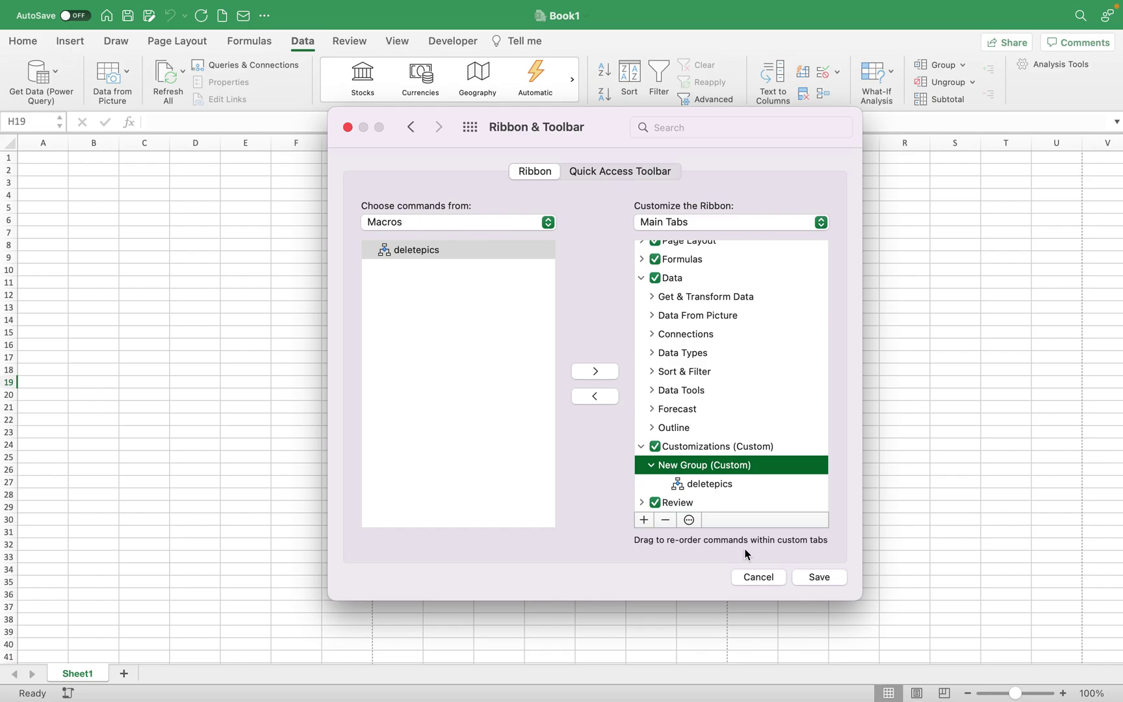
pyautogui.click(693, 523)
pyautogui.click(696, 539)
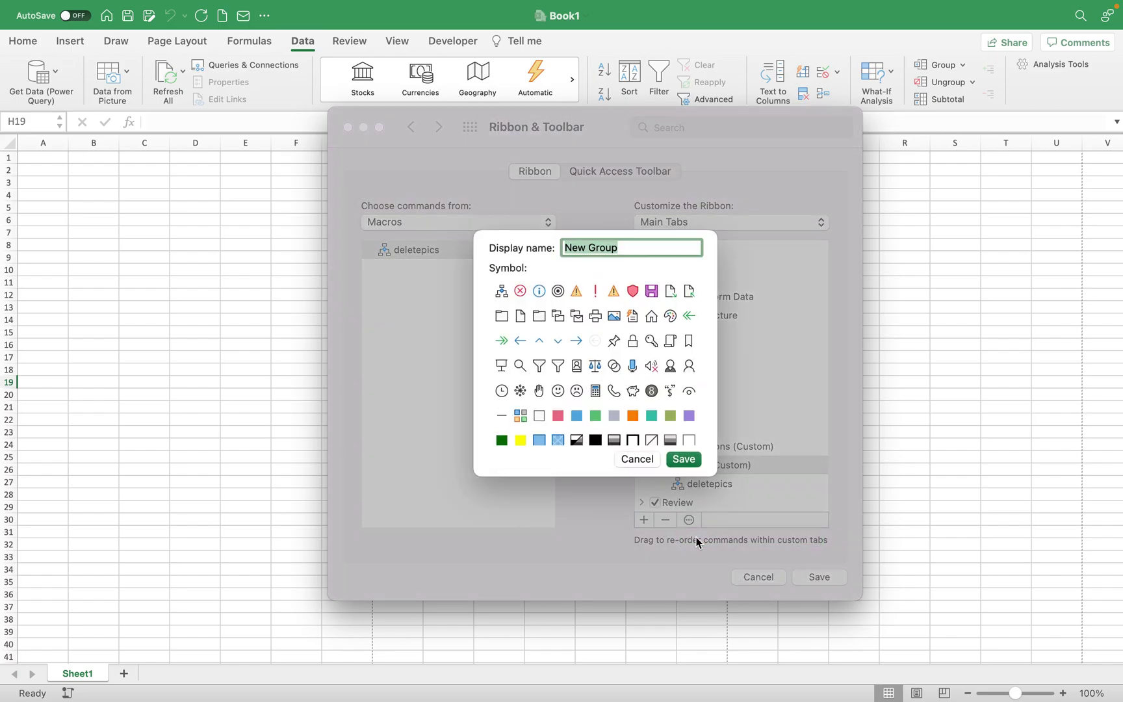
pyautogui.write('macros')
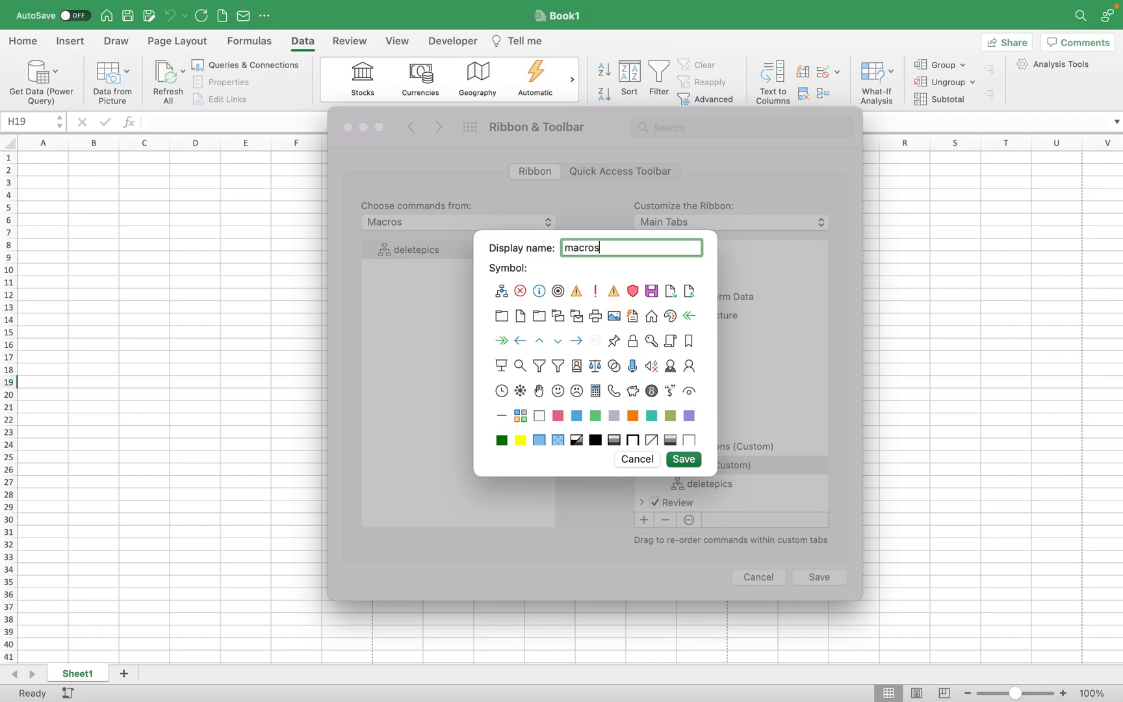
pyautogui.click(687, 459)
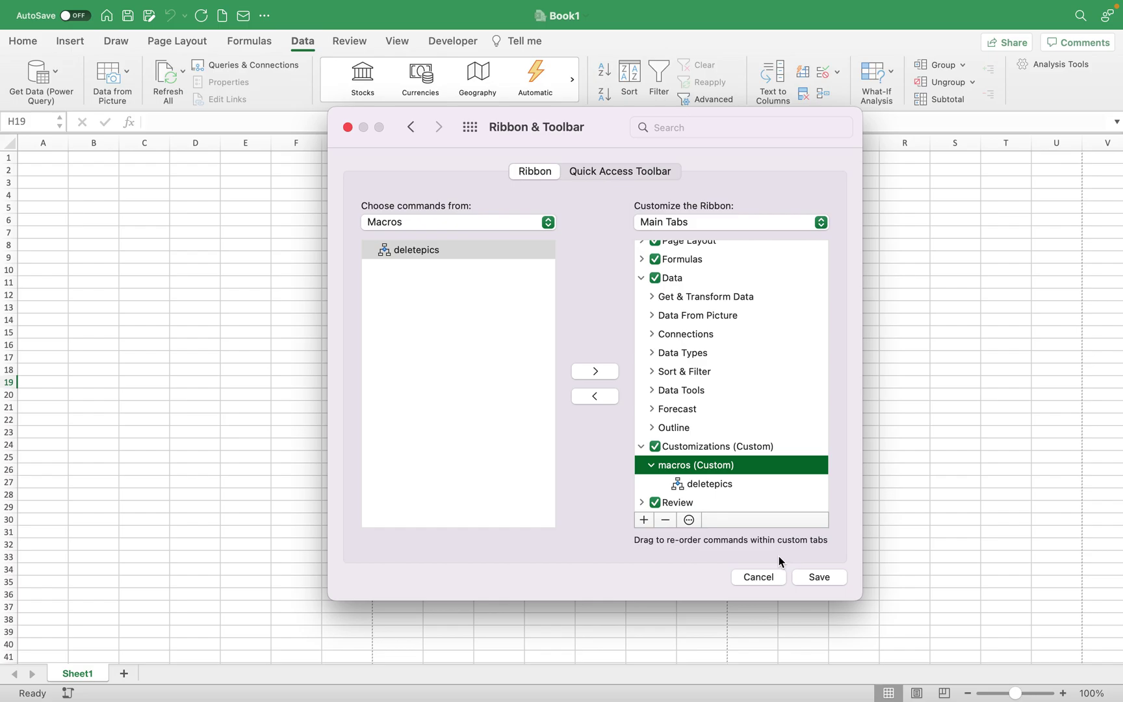
pyautogui.click(817, 577)
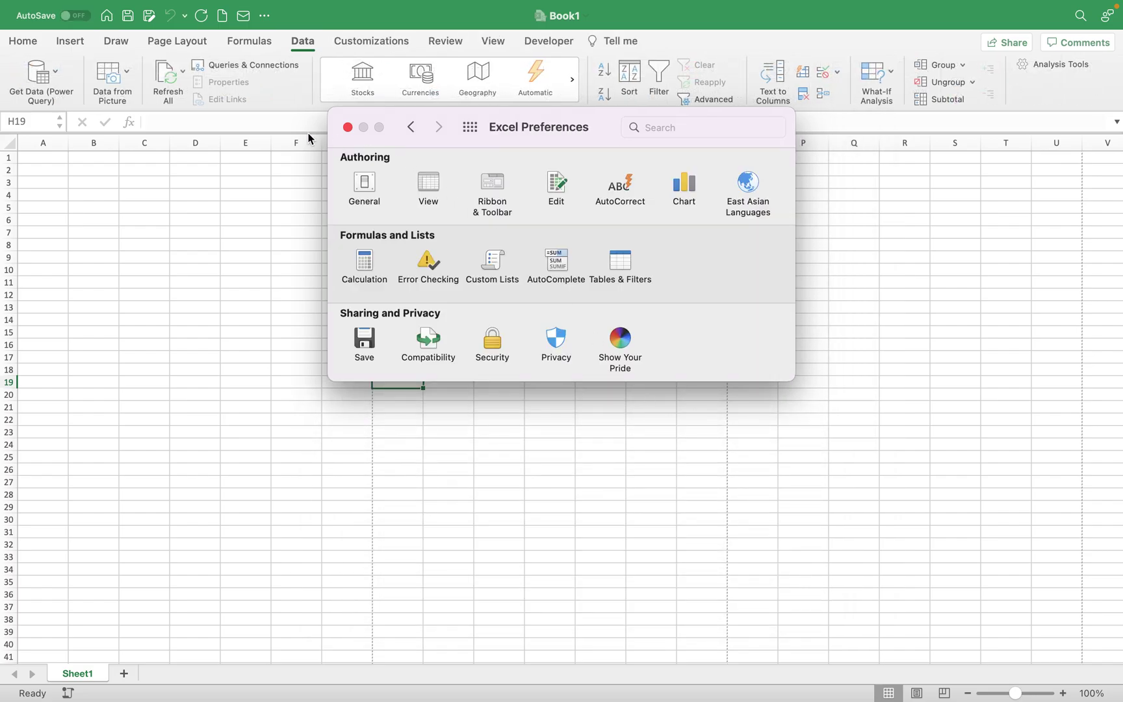
# Step: Close Preferences, check the Customizations tab, and insert the picture 1 IF.PNG into the sheet
pyautogui.click(347, 127)
pyautogui.click(403, 232)
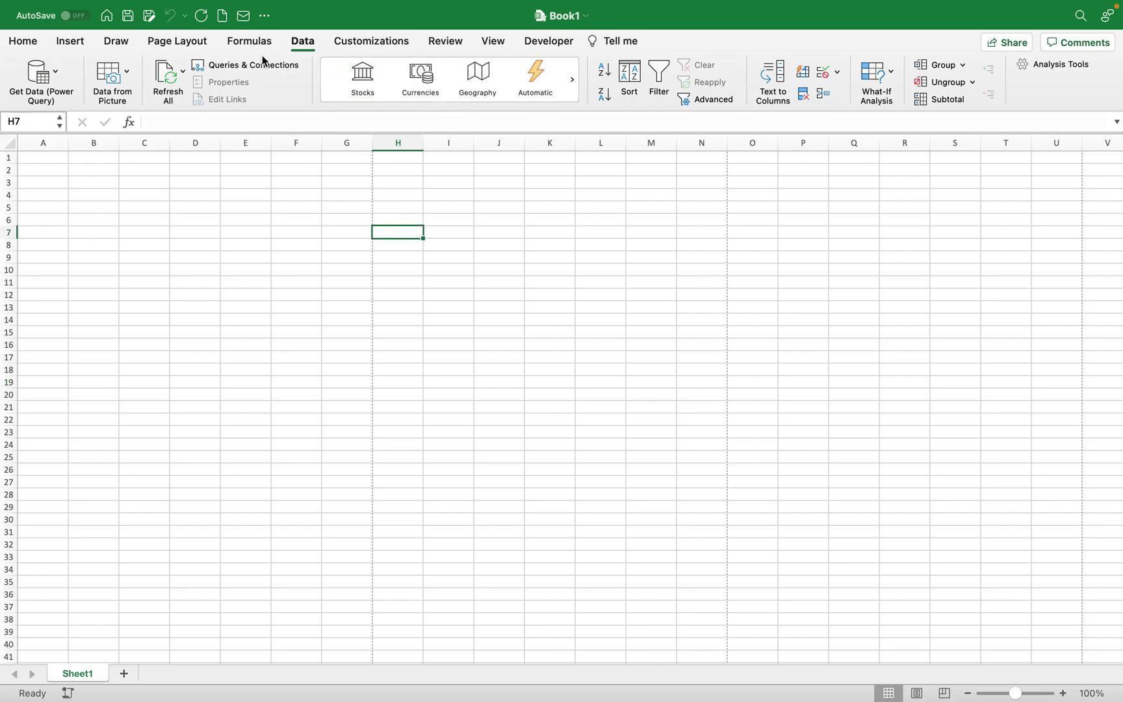
pyautogui.click(346, 43)
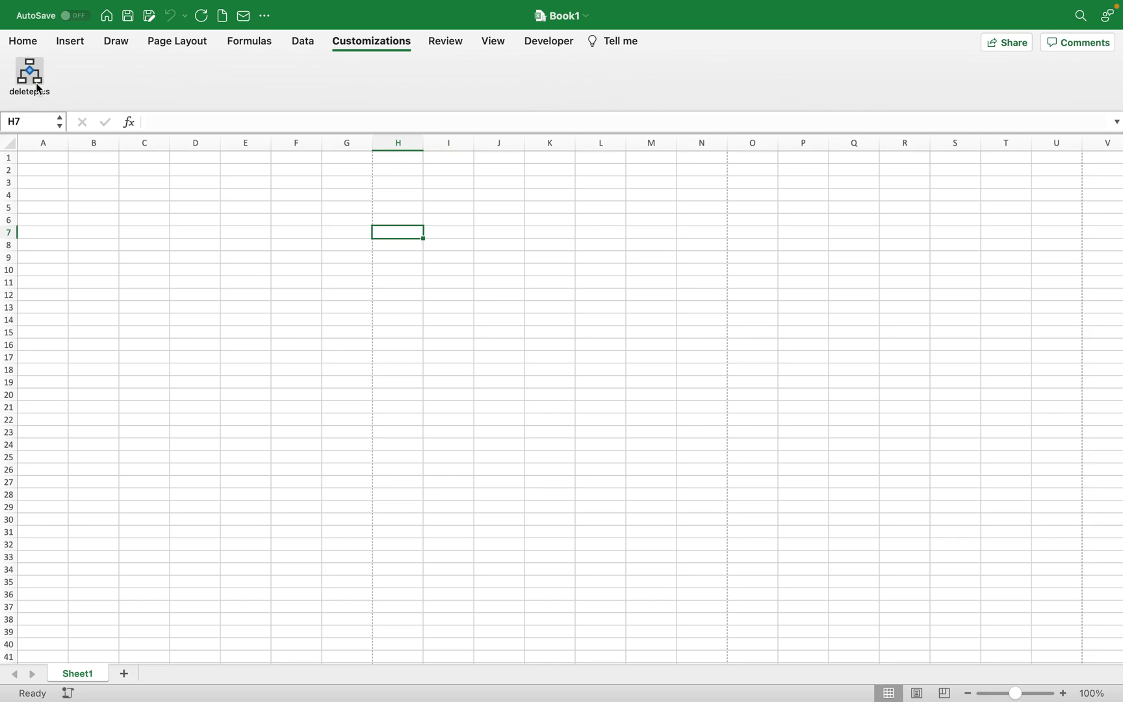
pyautogui.click(274, 330)
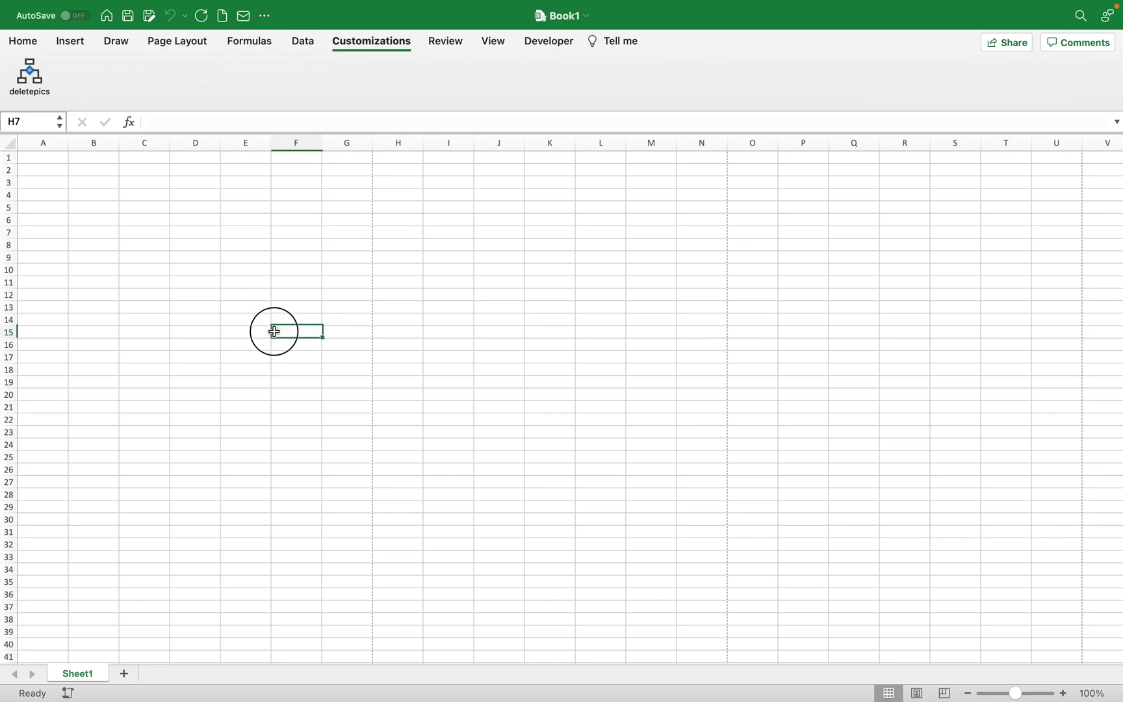
pyautogui.click(71, 43)
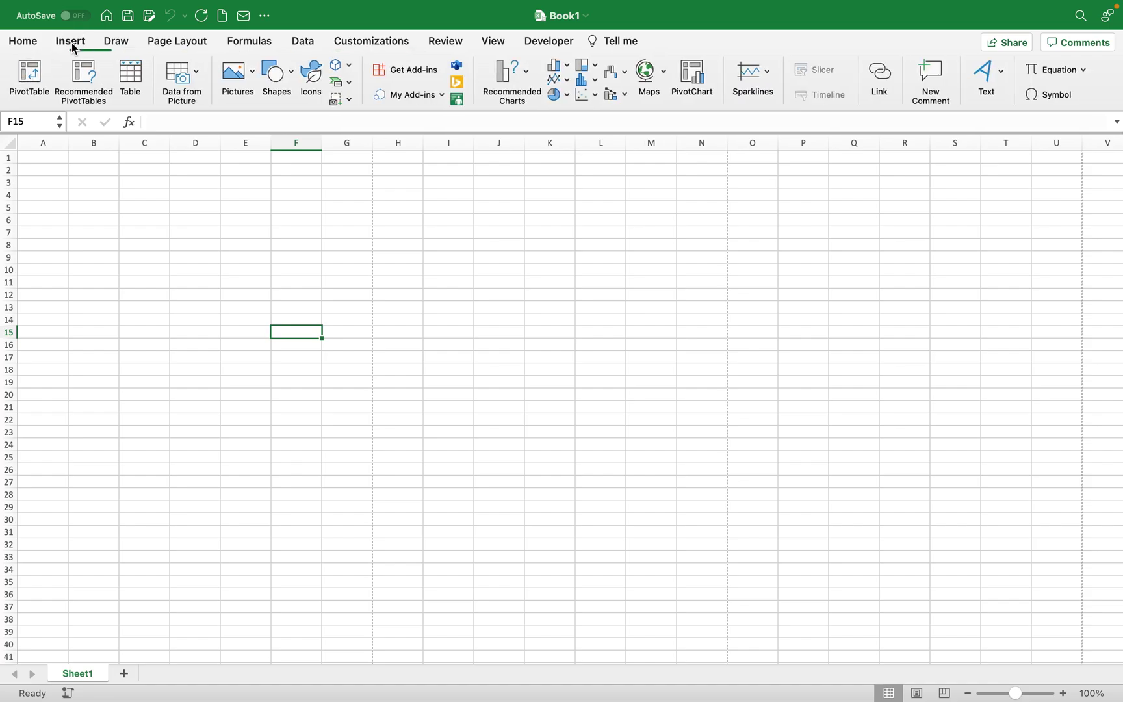
pyautogui.click(255, 77)
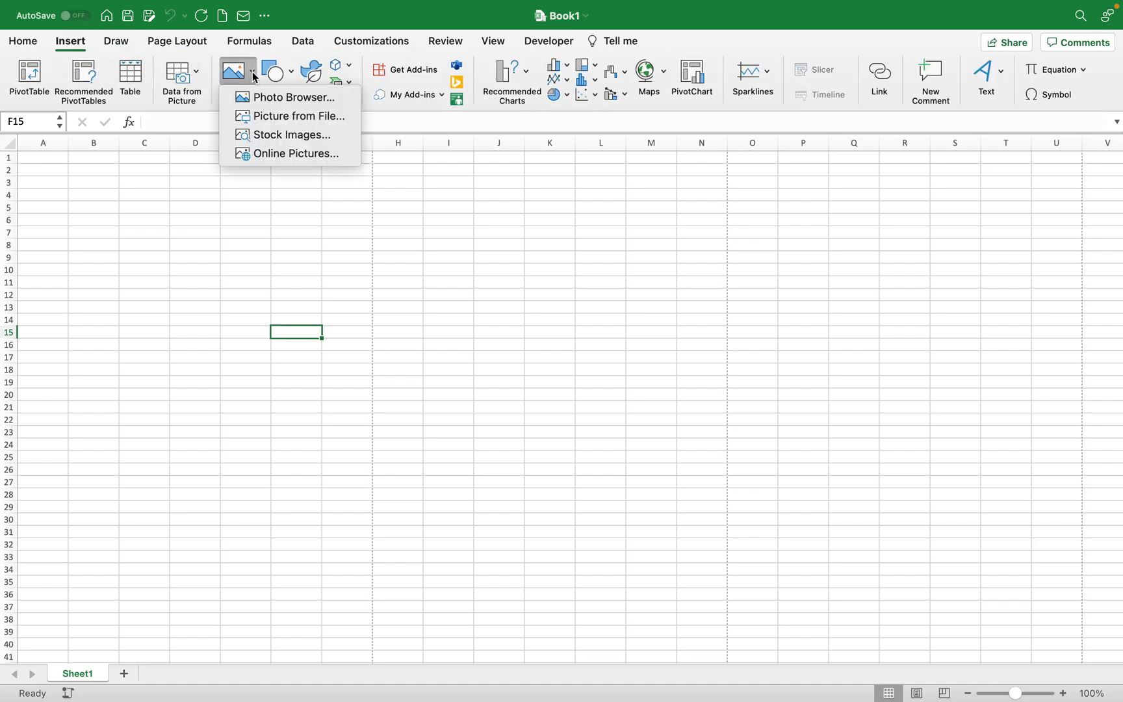
pyautogui.click(270, 116)
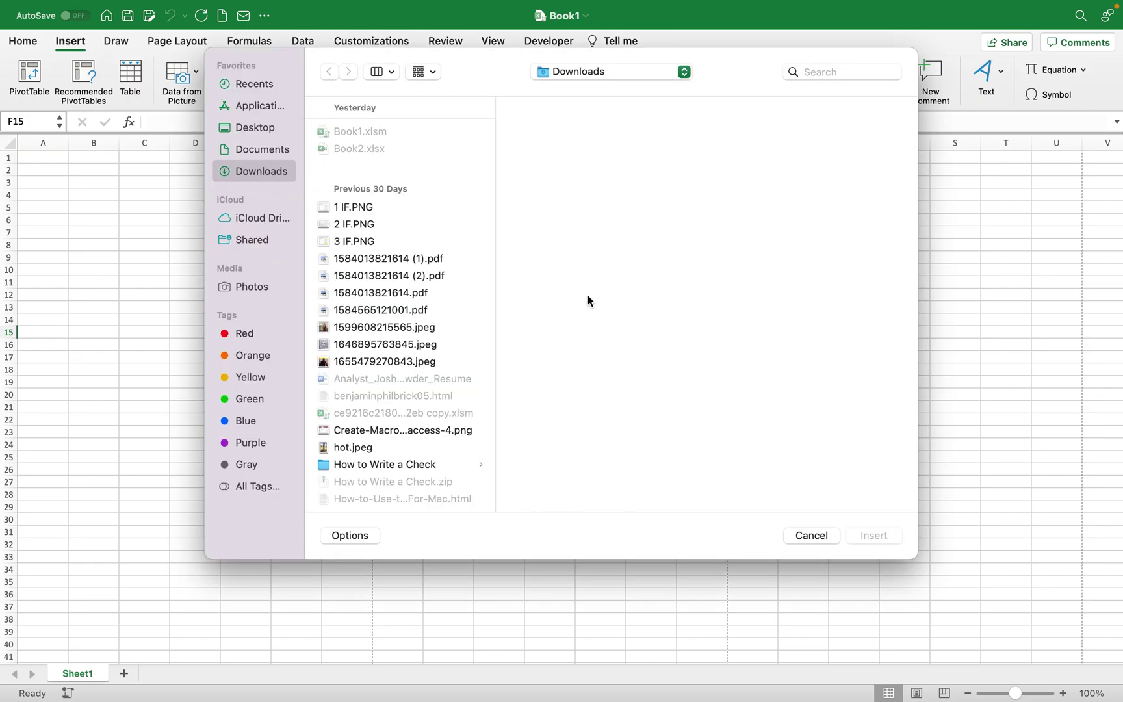
pyautogui.doubleClick(337, 207)
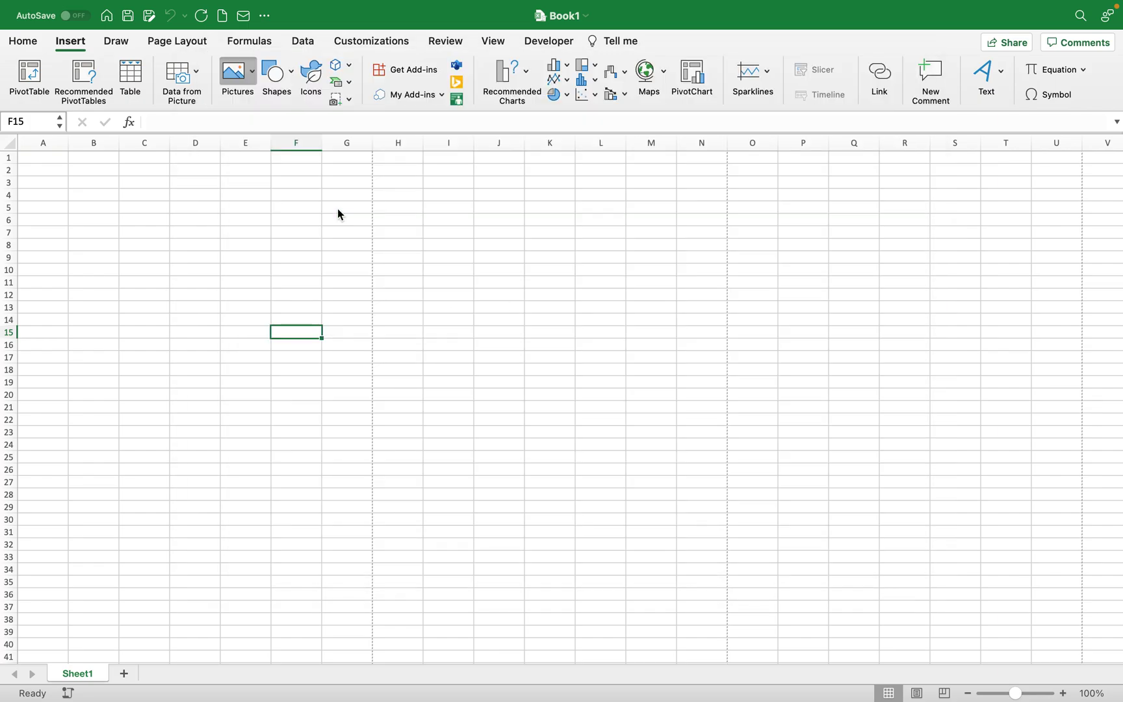
pyautogui.click(423, 196)
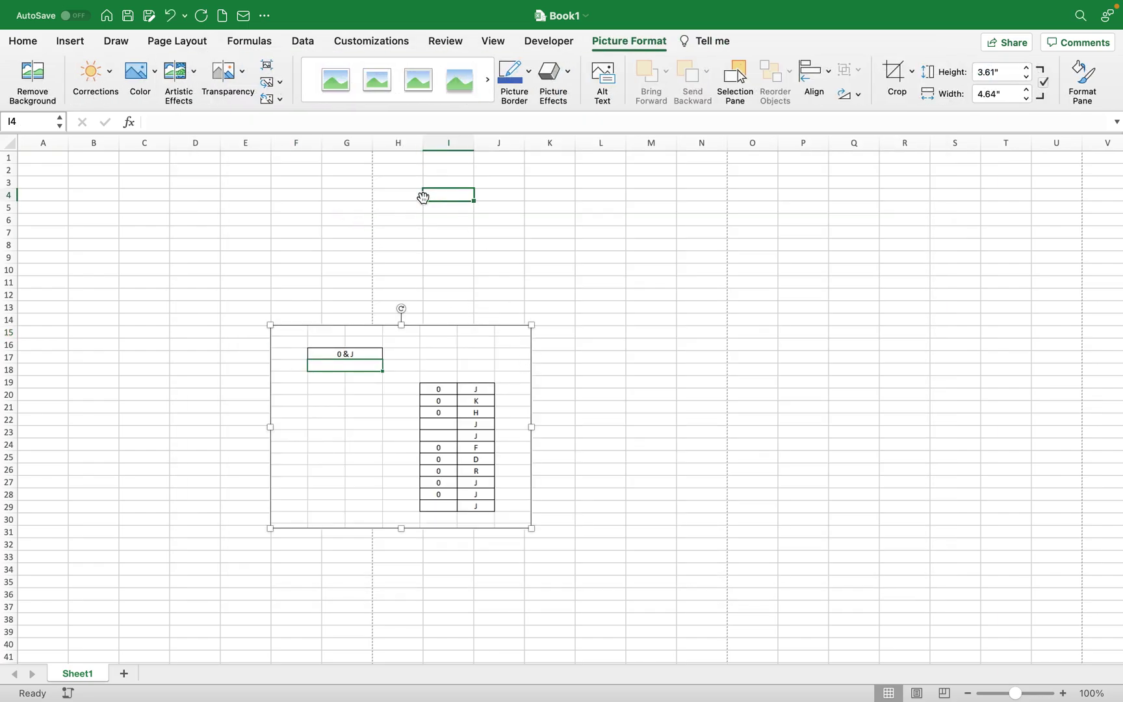
# Step: Run deletepics from the Customizations tab to remove the picture
pyautogui.click(361, 45)
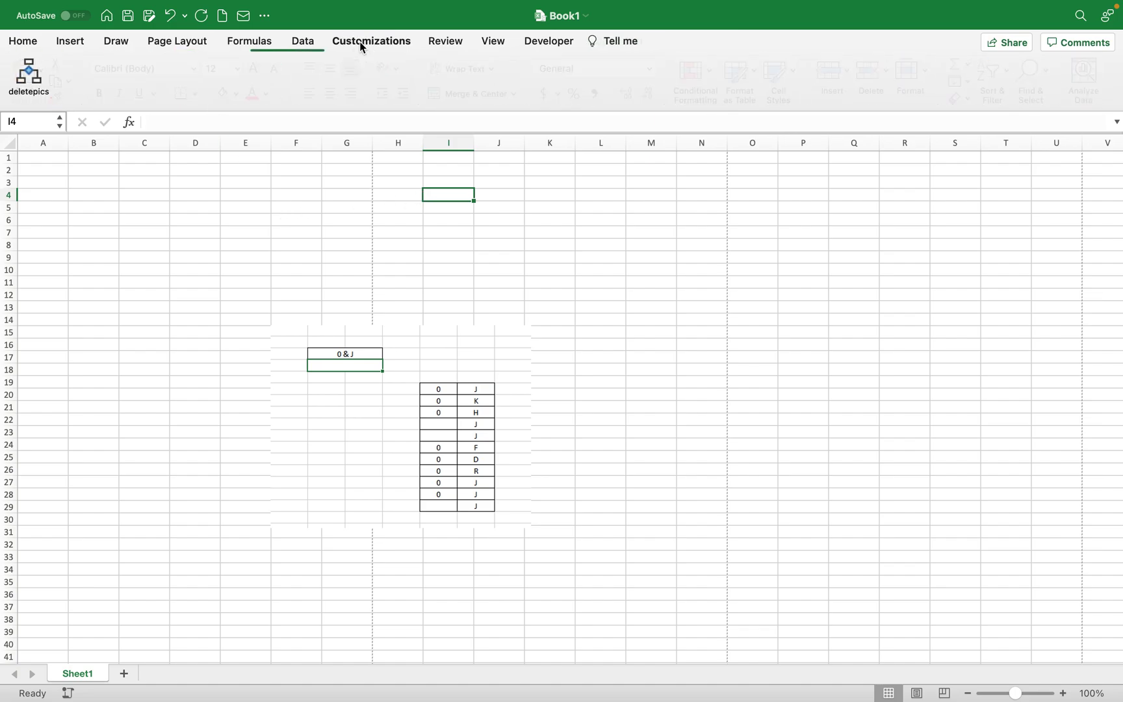
pyautogui.click(30, 80)
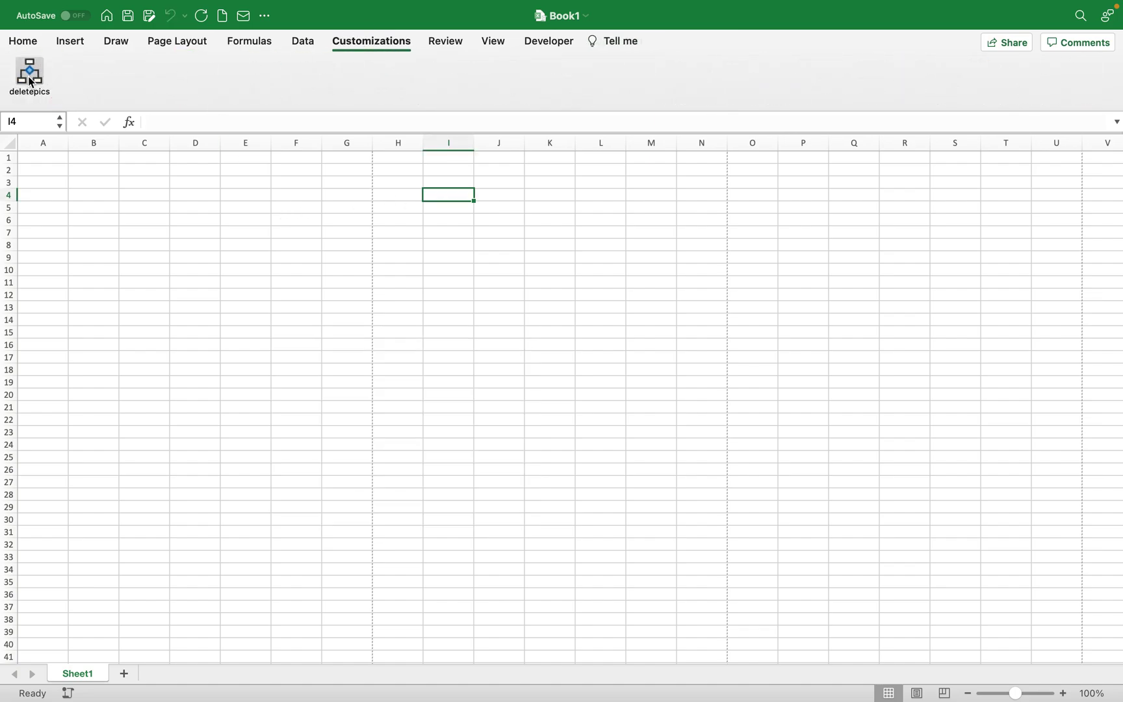
pyautogui.click(221, 180)
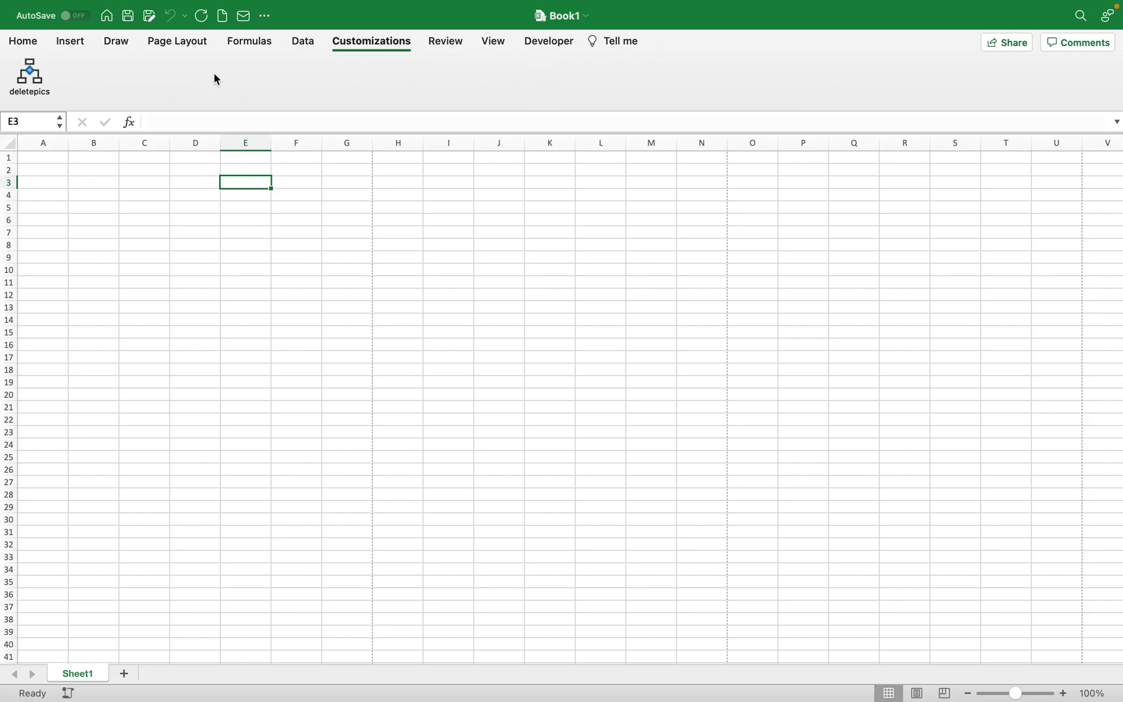
# Step: Save Book1 to Downloads as Excel Macro-Enabled Workbook (.xlsm), replacing the existing file
pyautogui.click(148, 16)
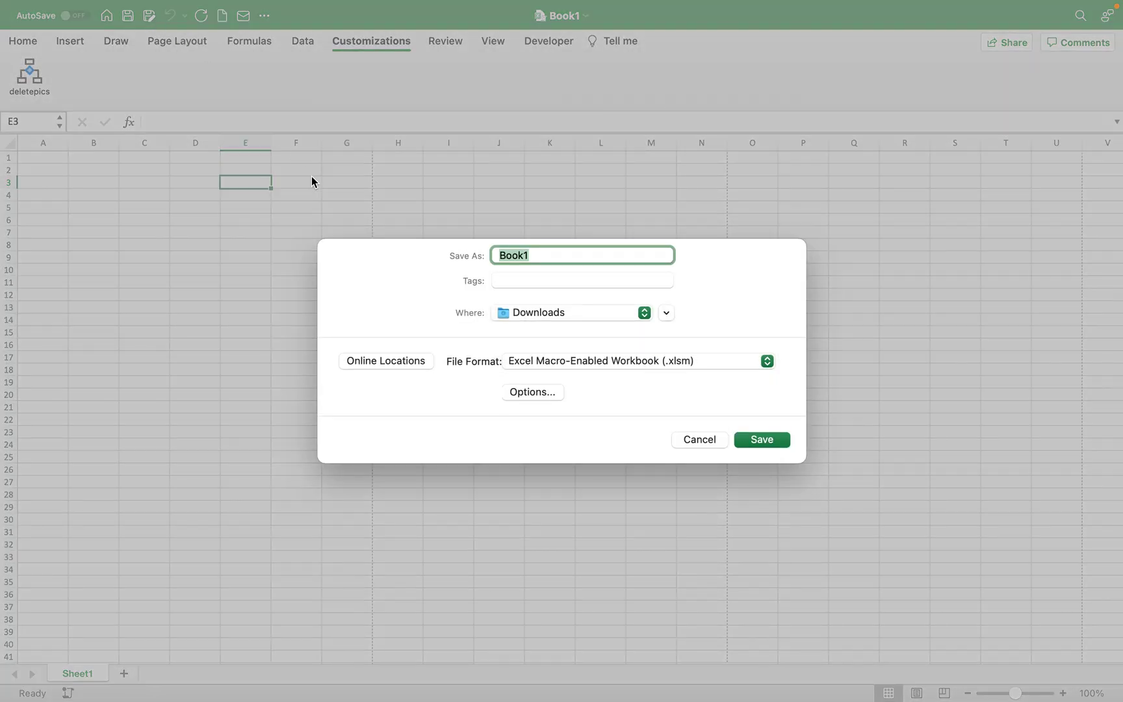
pyautogui.click(389, 296)
pyautogui.click(767, 362)
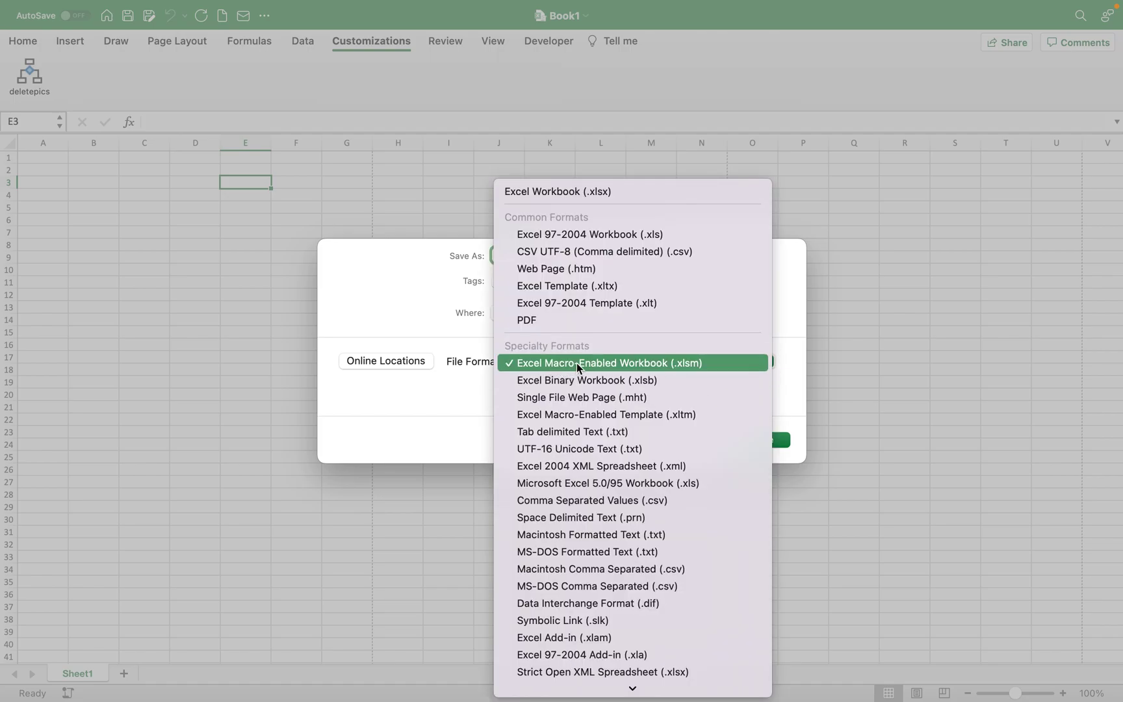
pyautogui.click(717, 369)
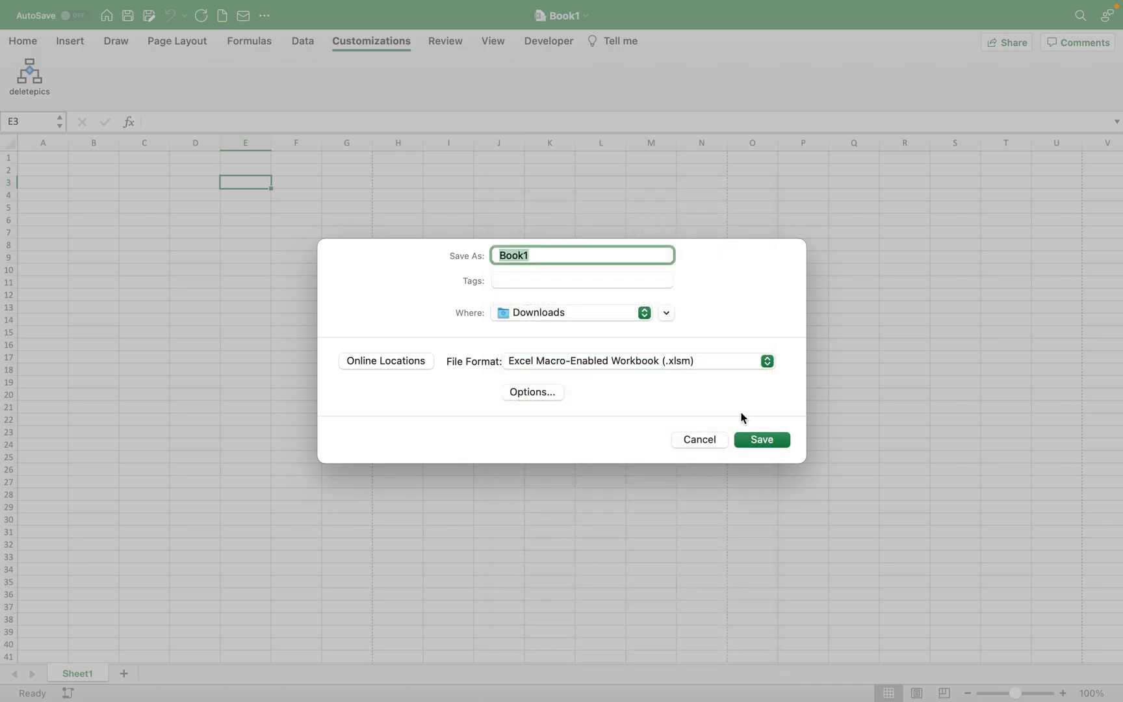
pyautogui.click(758, 447)
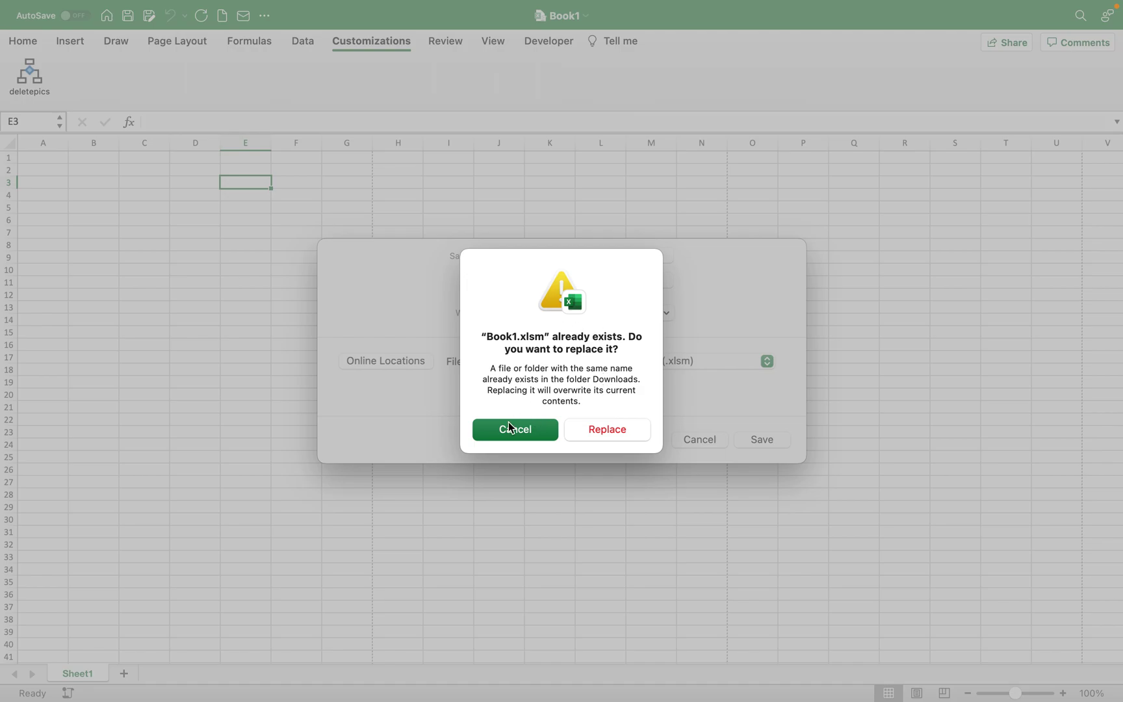
pyautogui.click(604, 430)
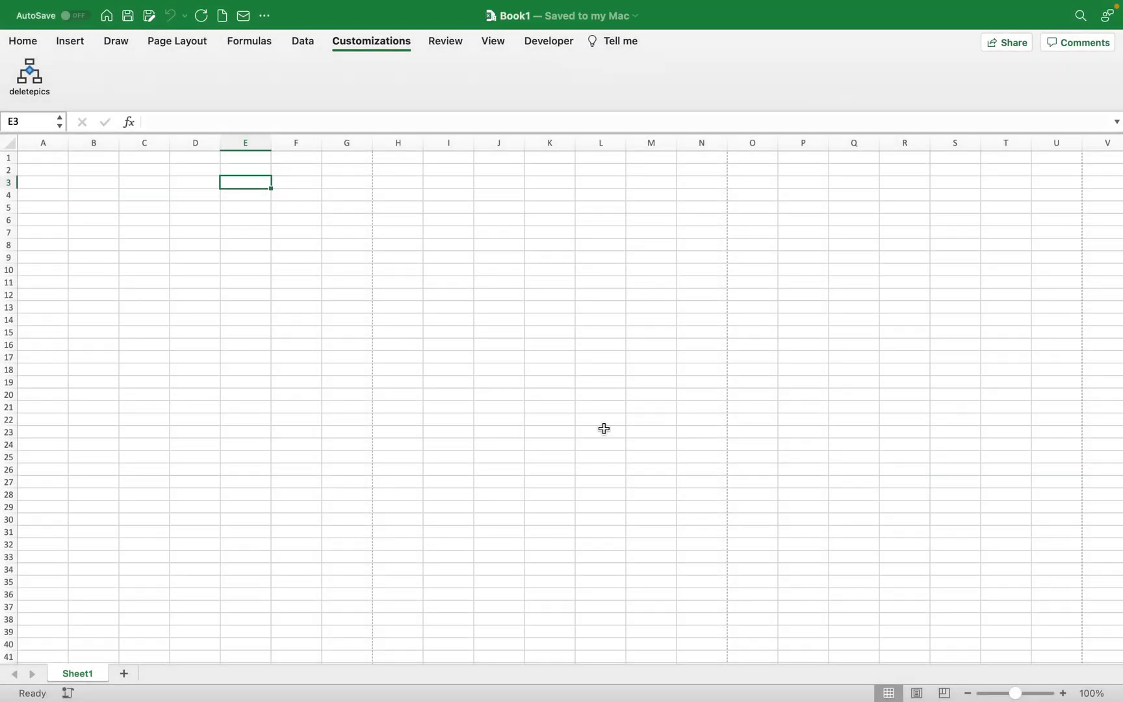